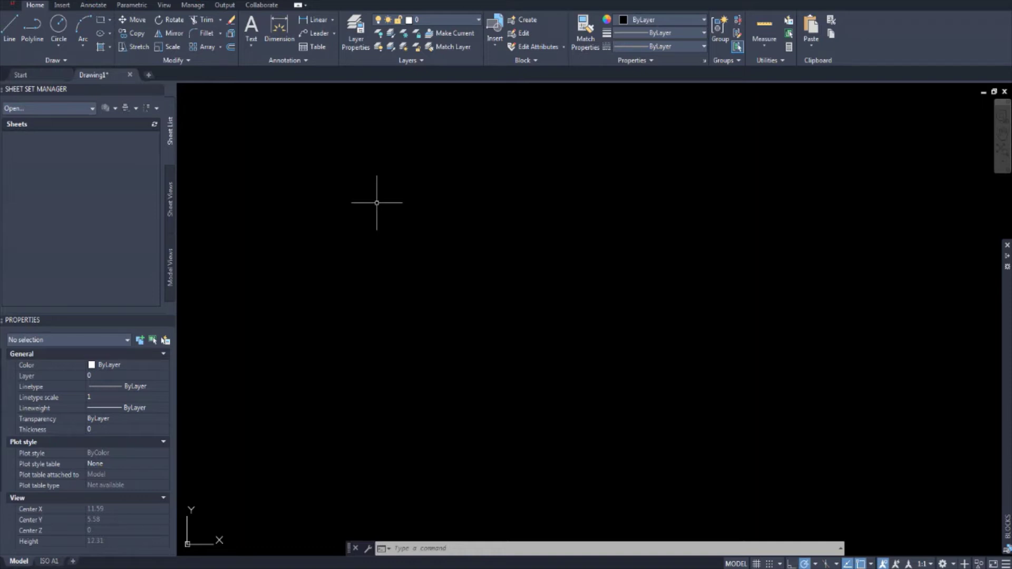
- Draw the 1500 × 750 desk outline as four lines from a picked corner
{"action": "left_click", "coordinate": [10, 30]}
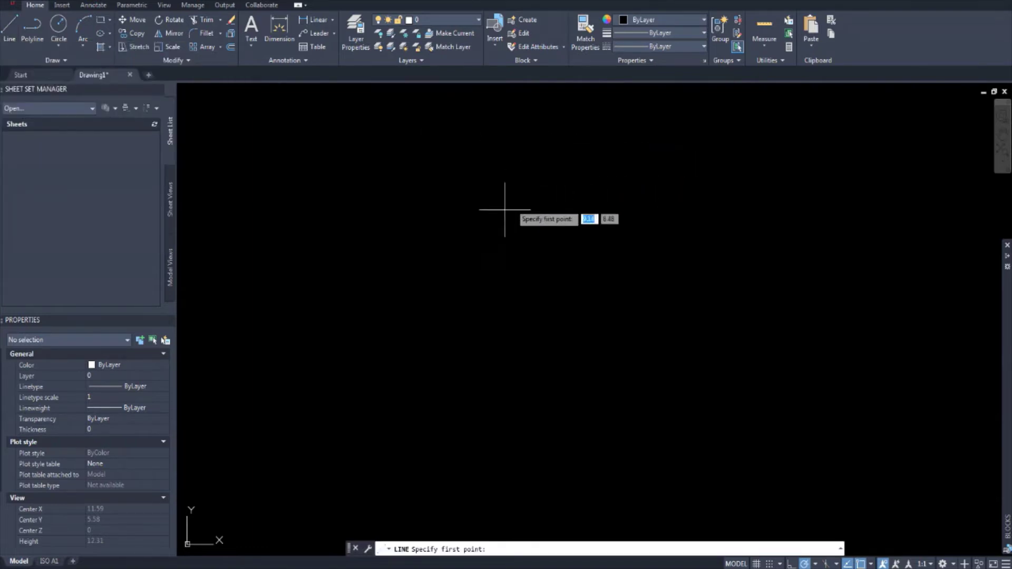
{"action": "scroll", "coordinate": [328, 356], "scroll_direction": "down", "scroll_amount": 4}
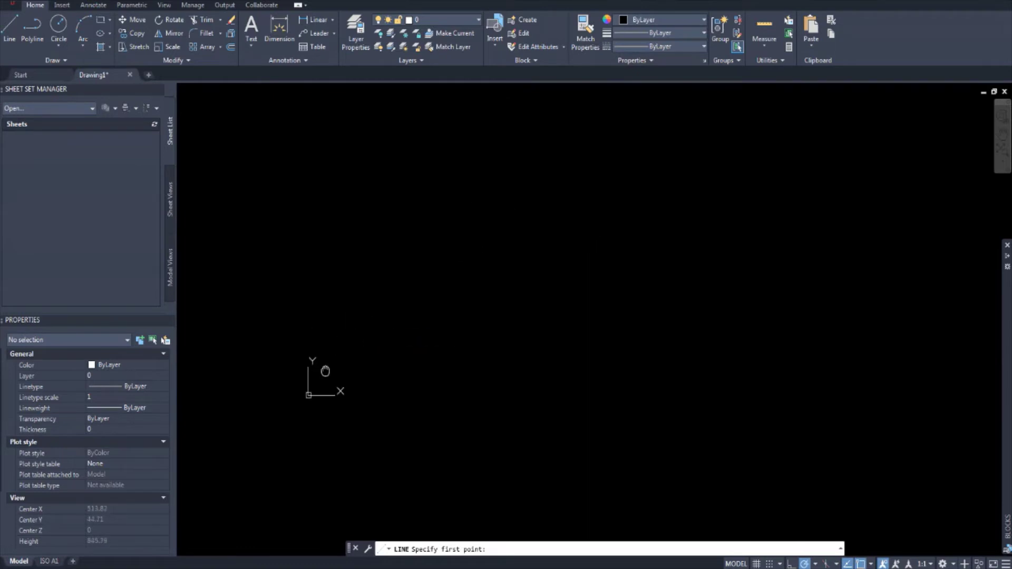
{"action": "left_click", "coordinate": [389, 253]}
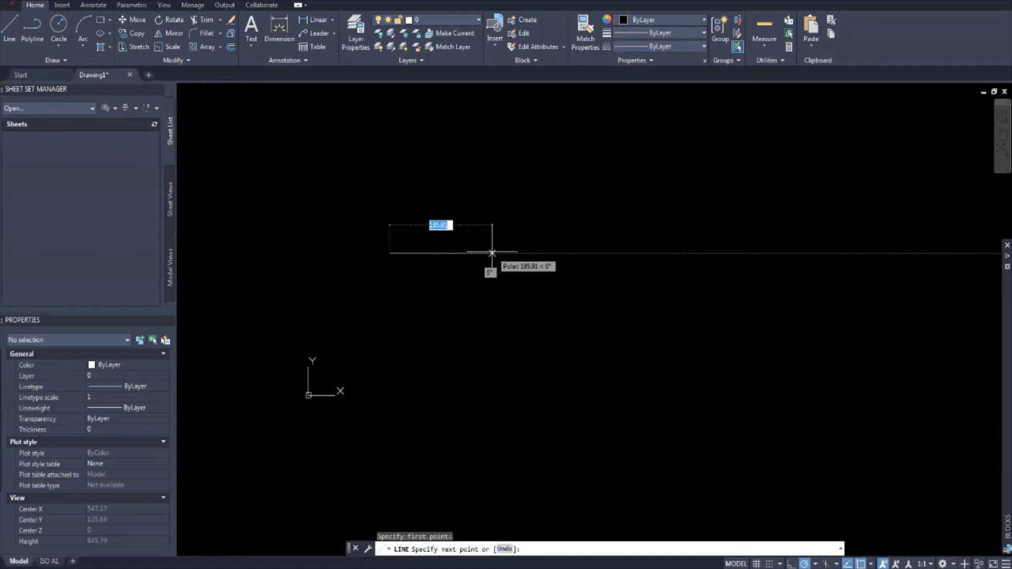
{"action": "type", "text": "1500"}
{"action": "key", "text": "Return"}
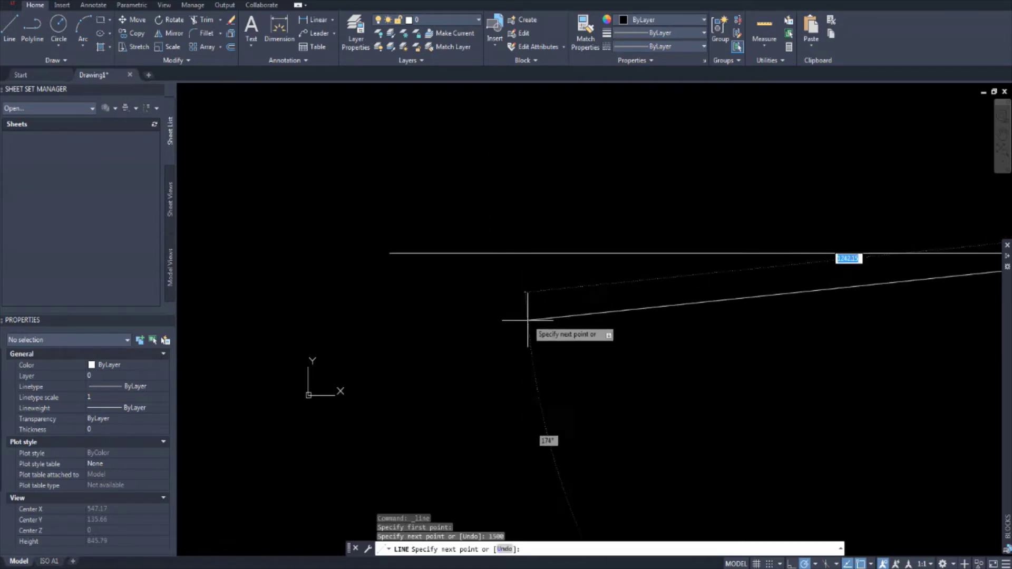
{"action": "scroll", "coordinate": [615, 361], "scroll_direction": "down", "scroll_amount": 2}
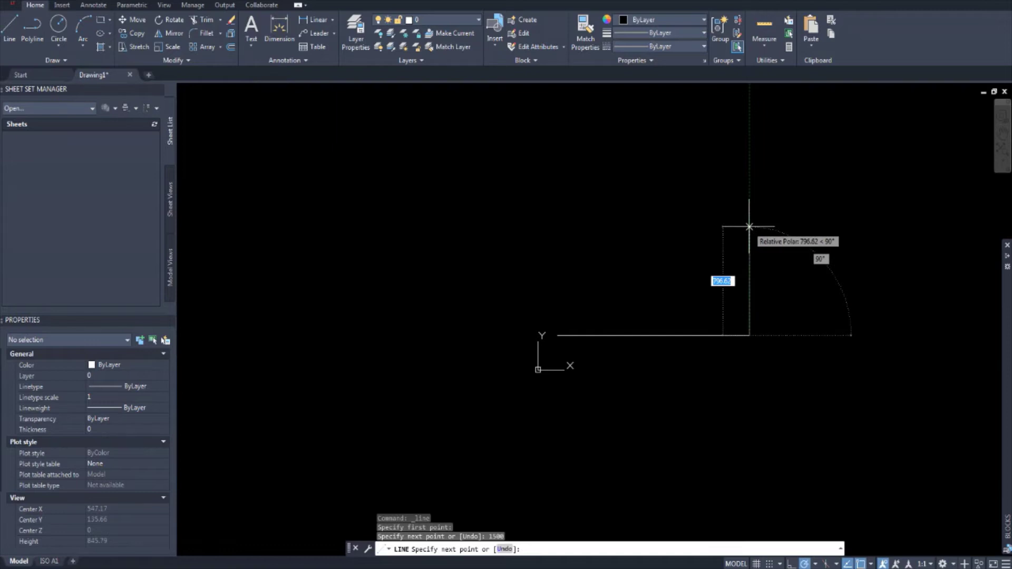
{"action": "type", "text": "750"}
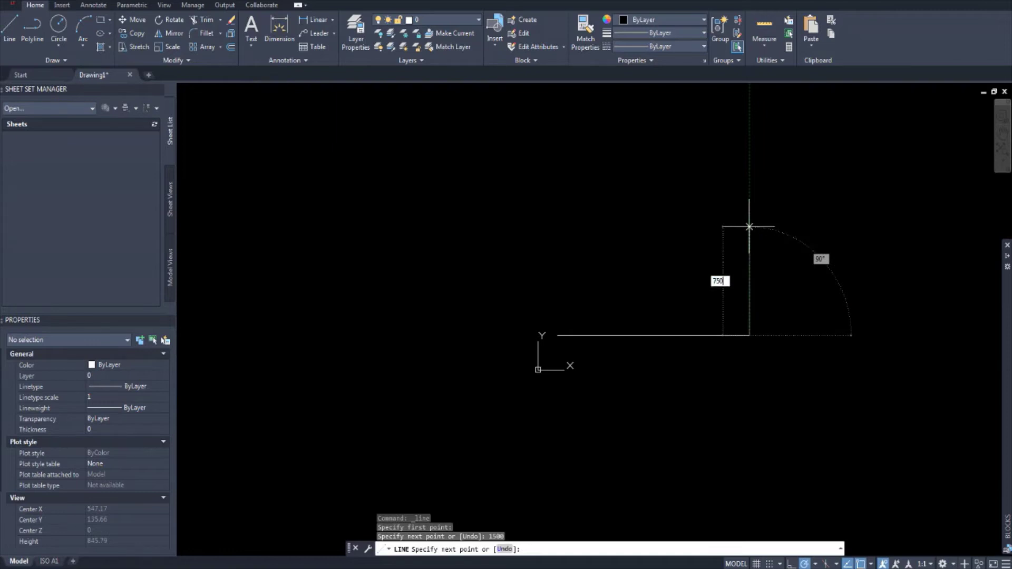
{"action": "key", "text": "Return"}
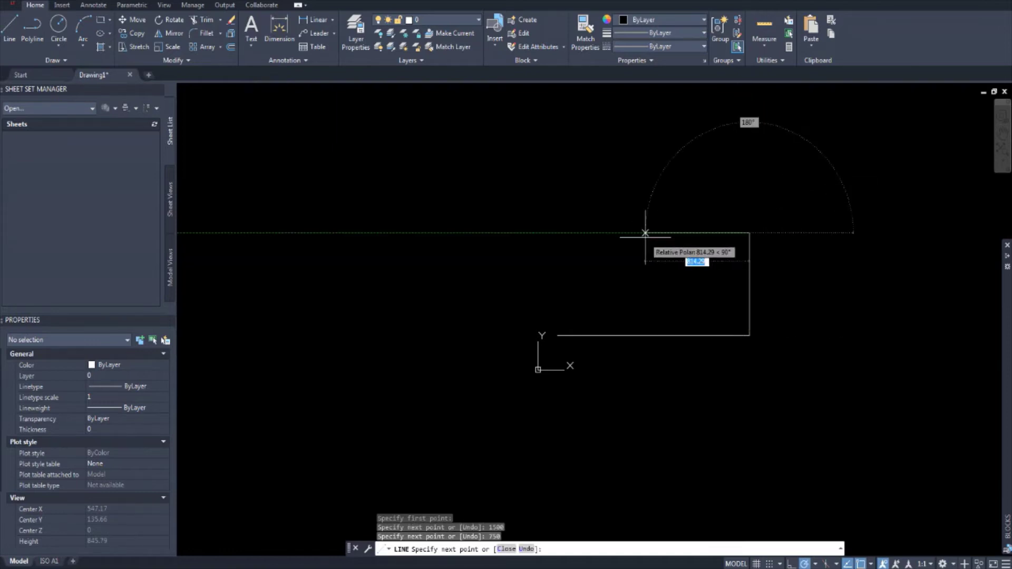
{"action": "type", "text": "1500"}
{"action": "key", "text": "Return"}
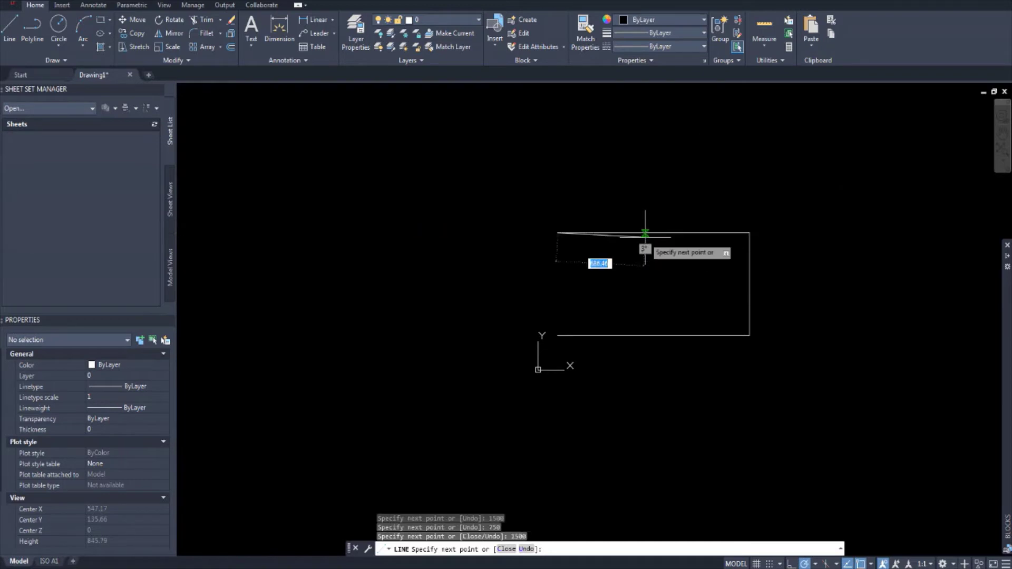
{"action": "left_click", "coordinate": [557, 336]}
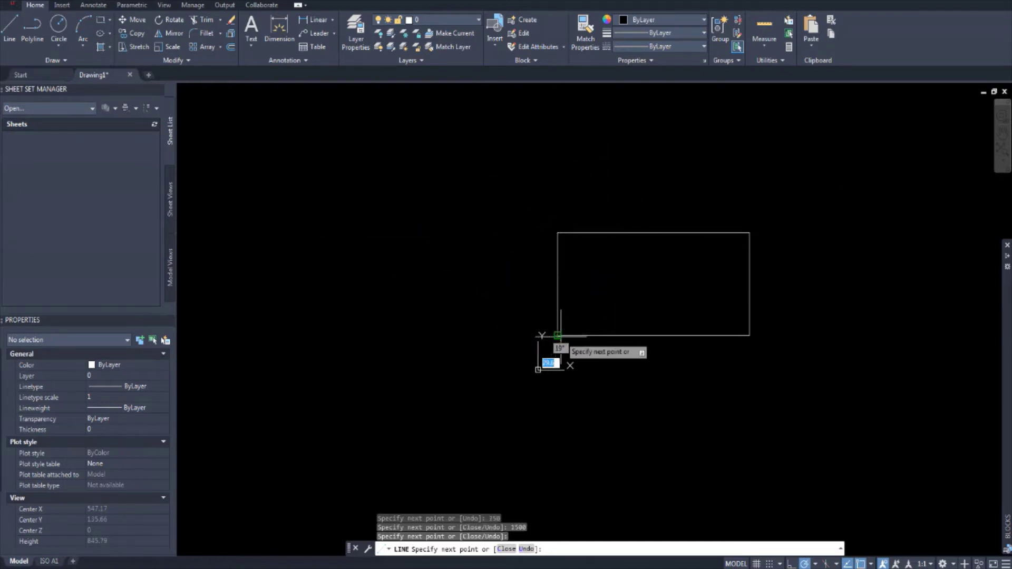
{"action": "middle_click_drag", "start_coordinate": [677, 319], "coordinate": [634, 322]}
{"action": "key", "text": "Escape"}
{"action": "scroll", "coordinate": [628, 321], "scroll_direction": "down", "scroll_amount": 3}
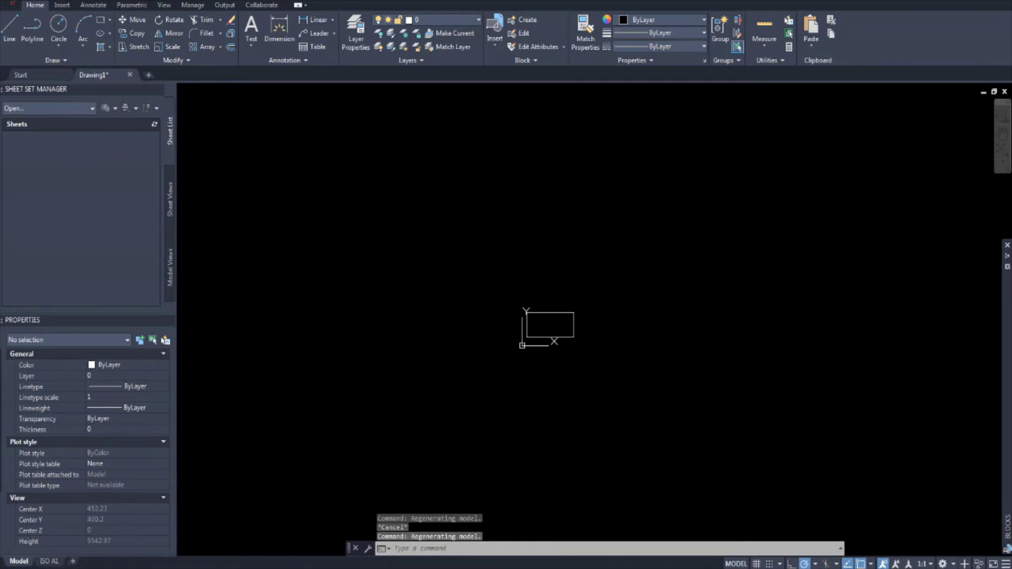
{"action": "scroll", "coordinate": [563, 340], "scroll_direction": "up", "scroll_amount": 2}
{"action": "scroll", "coordinate": [700, 407], "scroll_direction": "down", "scroll_amount": 2}
{"action": "left_click_drag", "start_coordinate": [700, 406], "coordinate": [474, 267]}
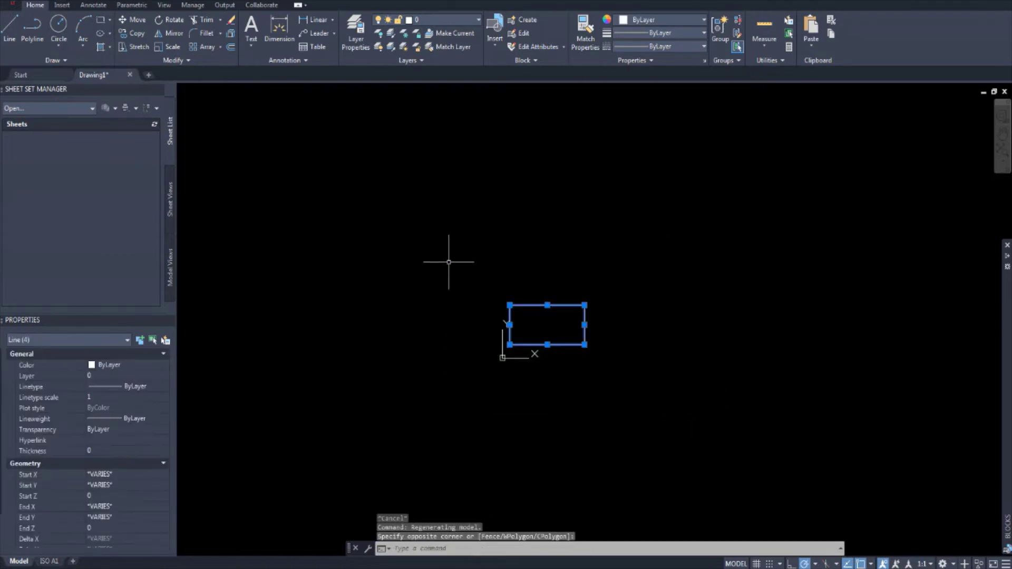
{"action": "type", "text": "m"}
{"action": "key", "text": "Return"}
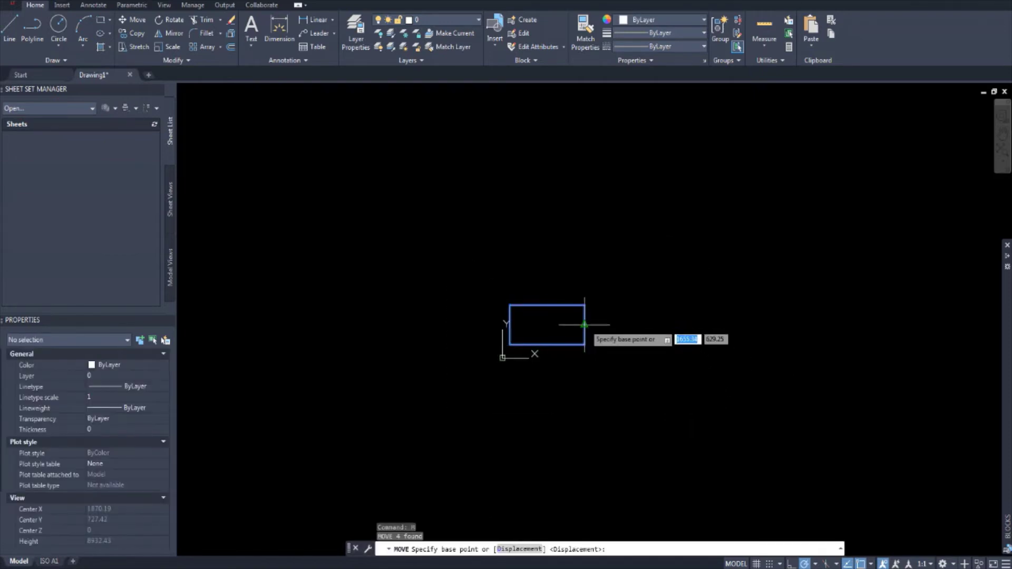
{"action": "left_click", "coordinate": [585, 325]}
{"action": "key", "text": "Escape"}
{"action": "key", "text": "Escape"}
{"action": "scroll", "coordinate": [609, 342], "scroll_direction": "up", "scroll_amount": 5}
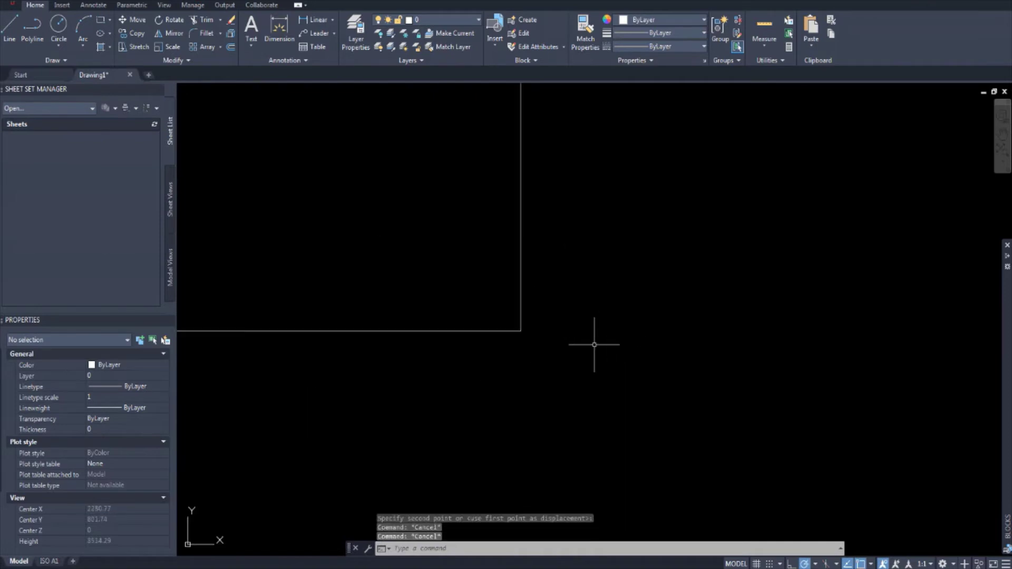
{"action": "mouse_move", "coordinate": [594, 343]}
{"action": "middle_mouse_down"}
{"action": "mouse_move", "coordinate": [656, 357]}
{"action": "mouse_move", "coordinate": [618, 346]}
{"action": "middle_mouse_up"}
{"action": "scroll", "coordinate": [622, 352], "scroll_direction": "down", "scroll_amount": 1}
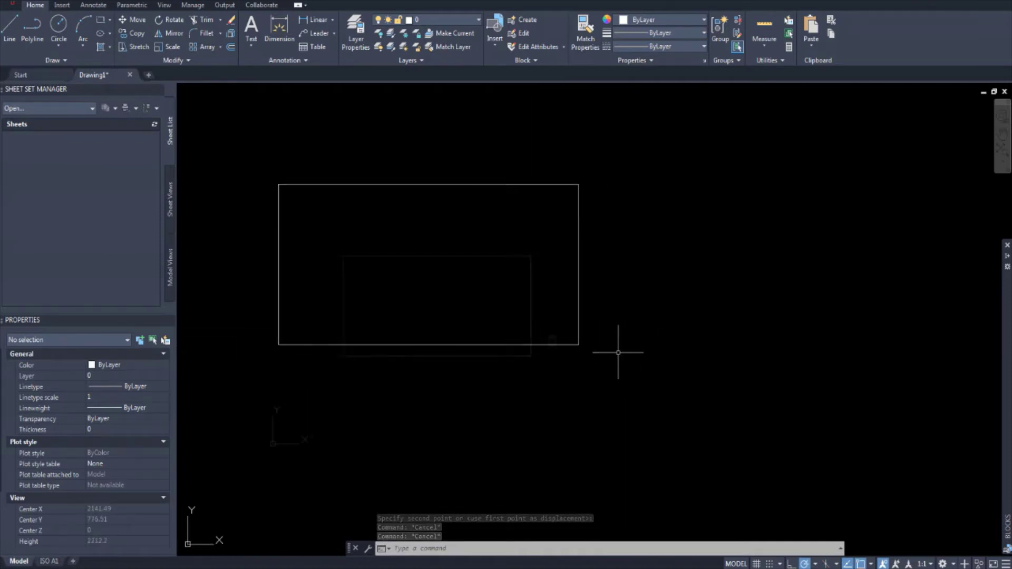
{"action": "scroll", "coordinate": [450, 296], "scroll_direction": "up", "scroll_amount": 2}
{"action": "middle_click_drag", "start_coordinate": [442, 296], "coordinate": [413, 305]}
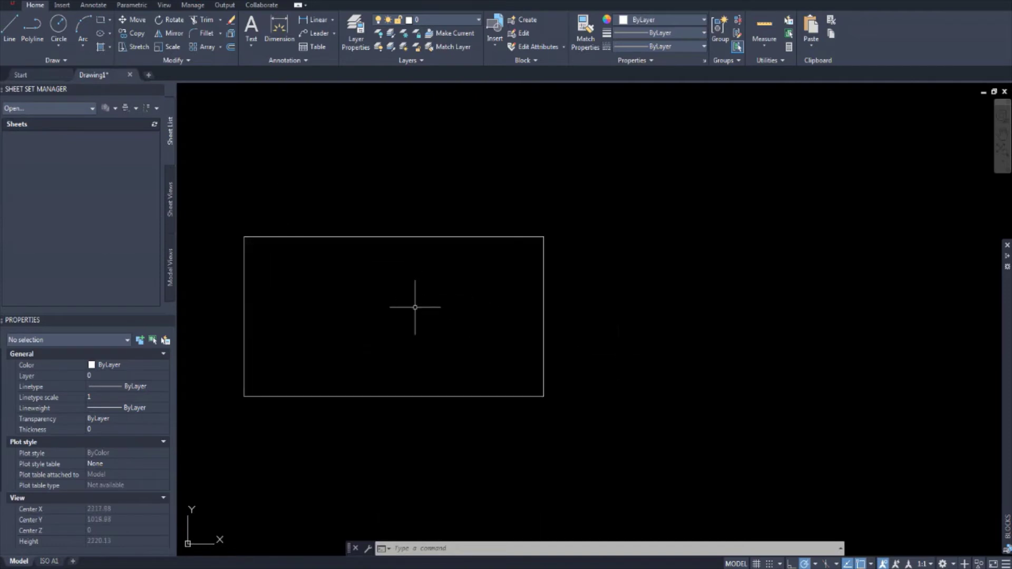
- Draw a 750 × 1200 side-table outline starting on the desk's right edge
{"action": "left_click", "coordinate": [14, 31]}
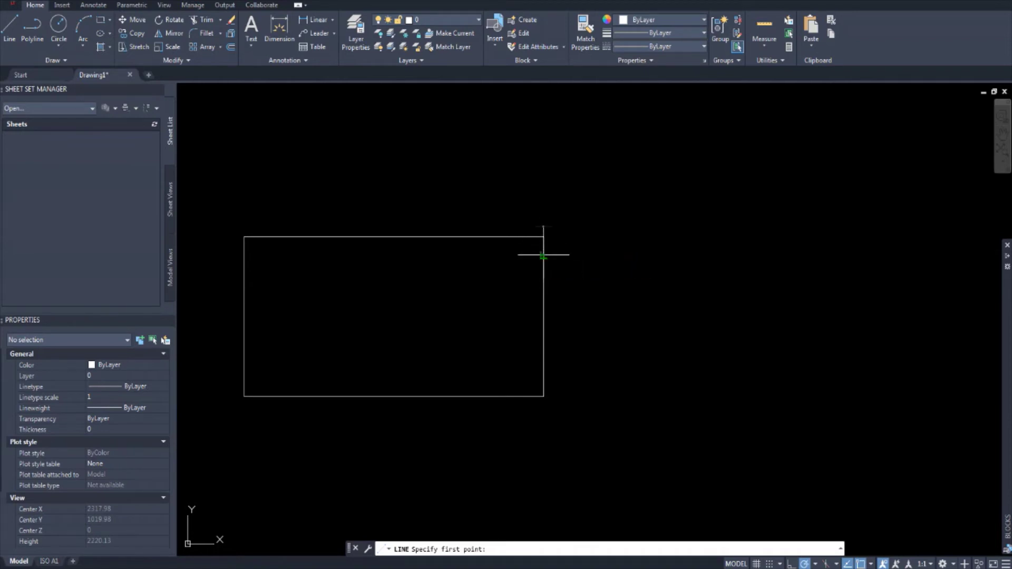
{"action": "left_click", "coordinate": [543, 255]}
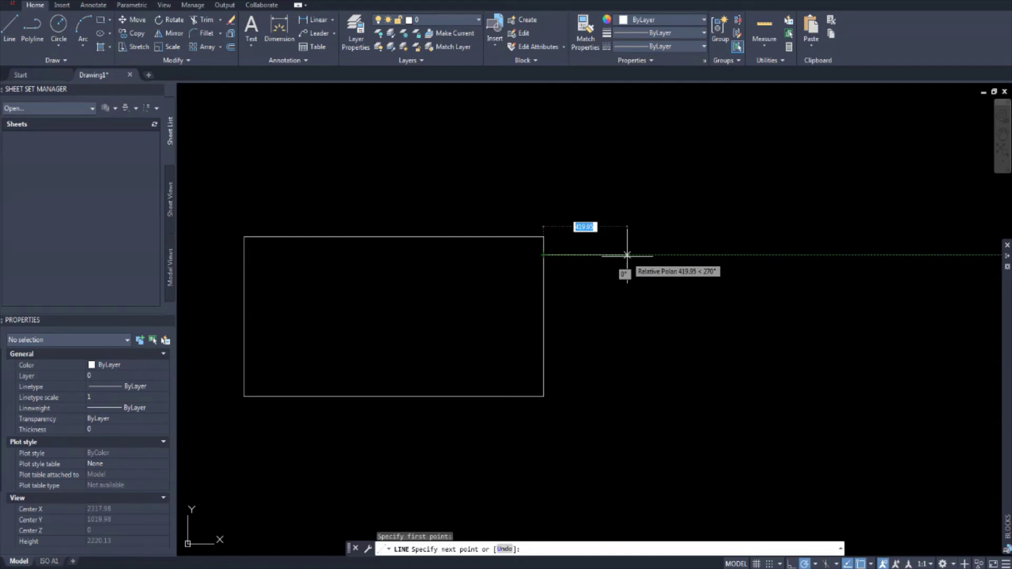
{"action": "type", "text": "750"}
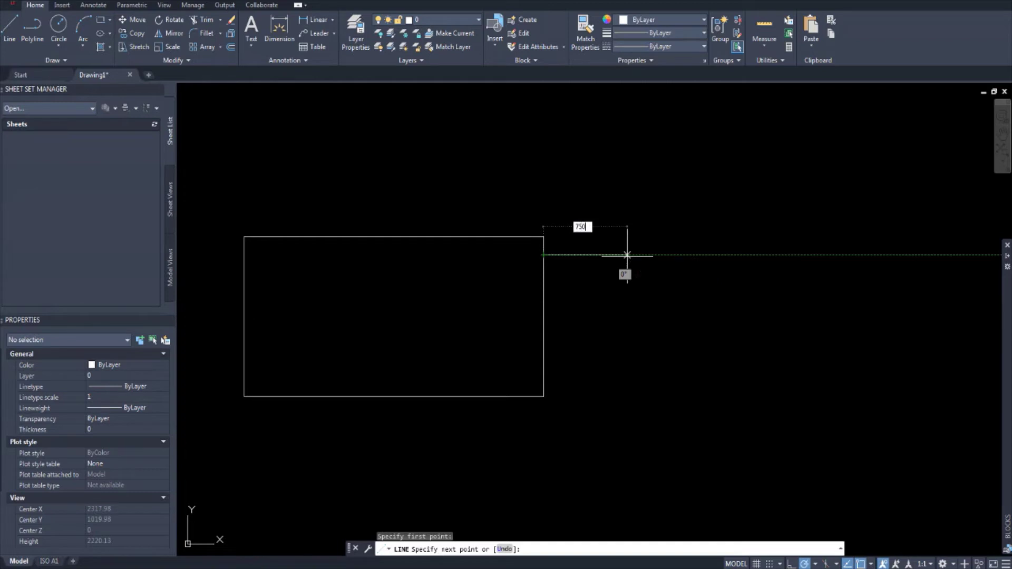
{"action": "key", "text": "Return"}
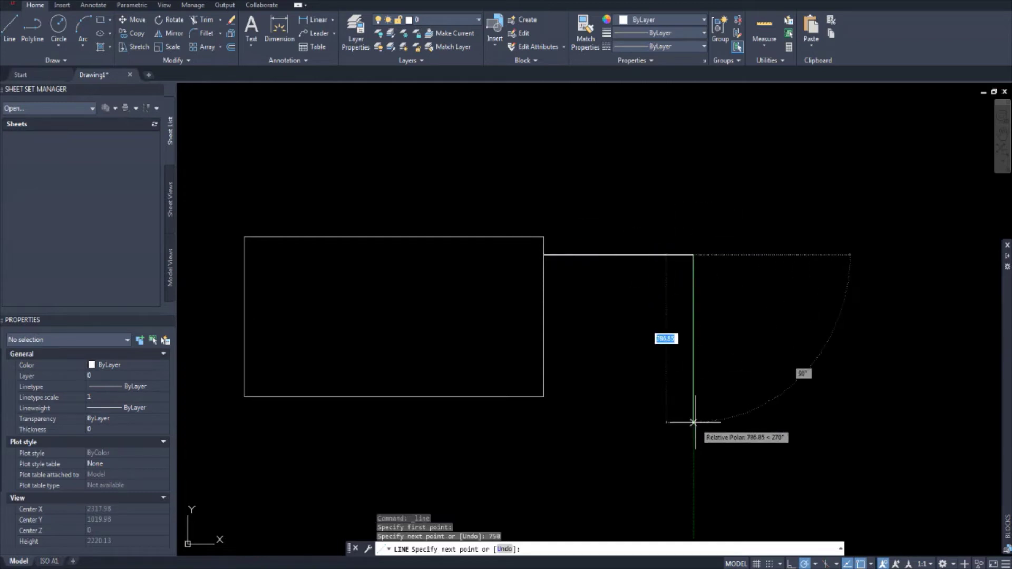
{"action": "type", "text": "12"}
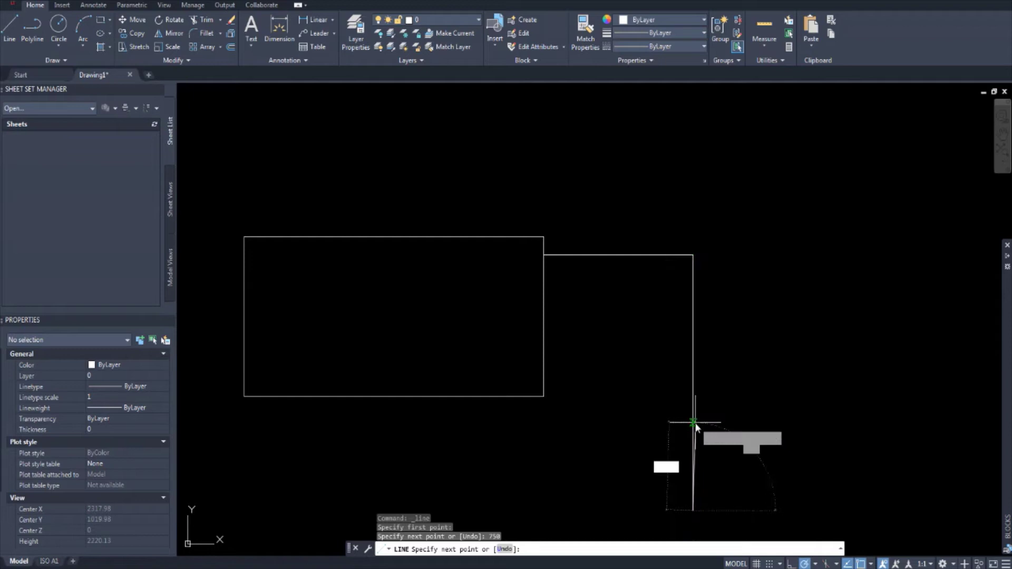
{"action": "key", "text": "Return"}
{"action": "scroll", "coordinate": [672, 419], "scroll_direction": "down", "scroll_amount": 3}
{"action": "scroll", "coordinate": [672, 419], "scroll_direction": "up", "scroll_amount": 2}
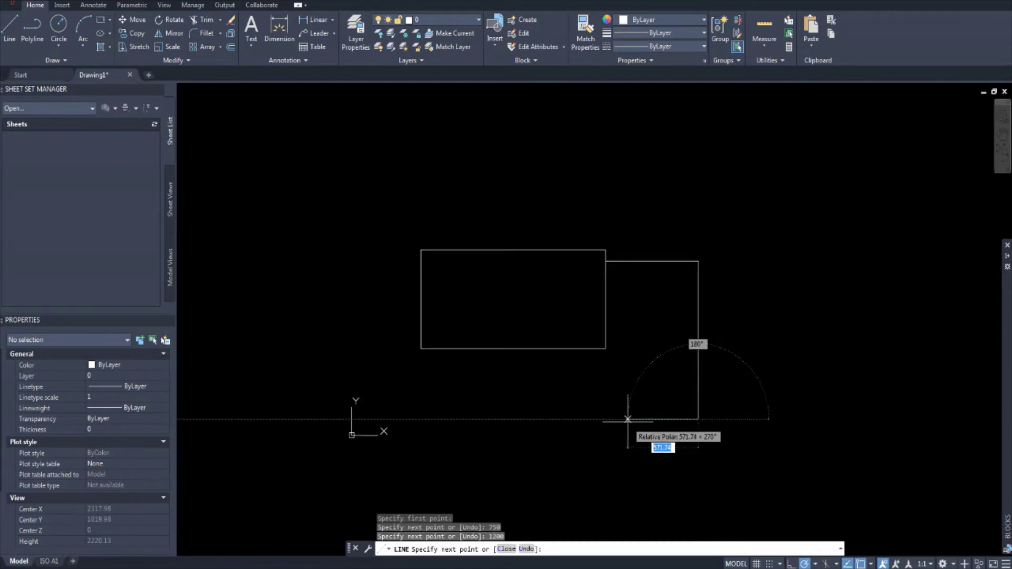
{"action": "type", "text": "750"}
{"action": "key", "text": "Return"}
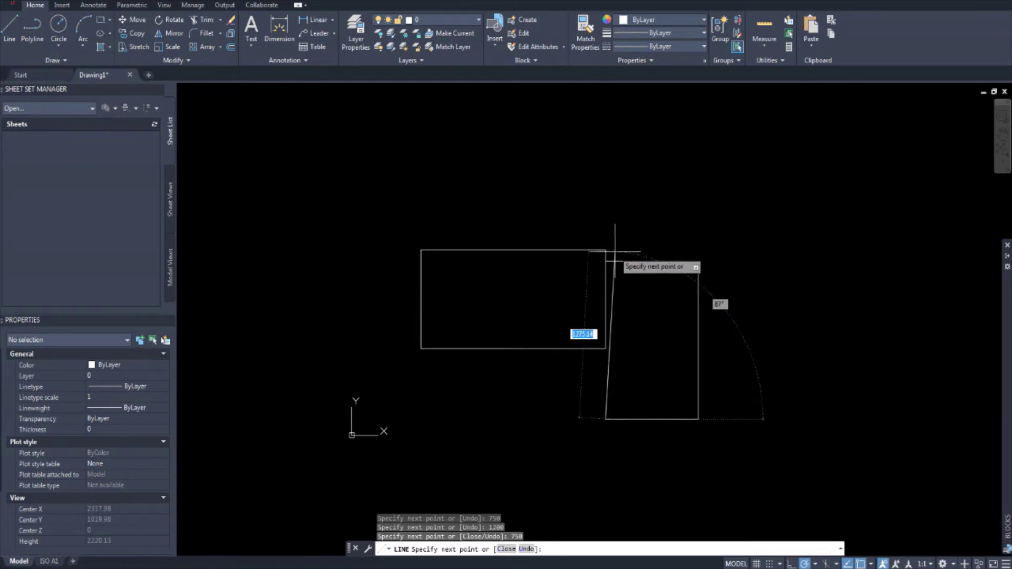
{"action": "left_click", "coordinate": [607, 261]}
{"action": "key", "text": "Escape"}
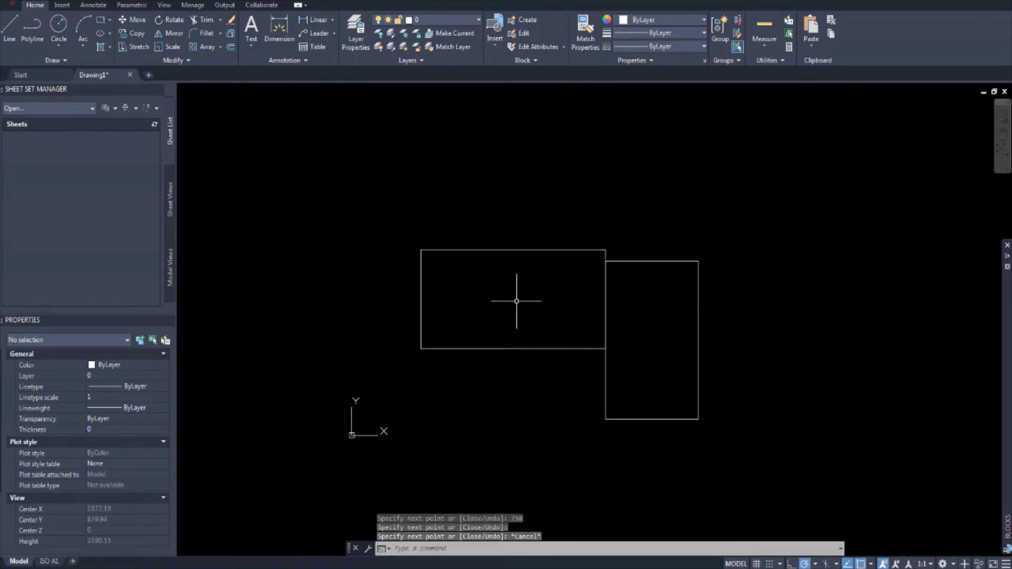
{"action": "mouse_move", "coordinate": [516, 300]}
{"action": "middle_mouse_down"}
{"action": "mouse_move", "coordinate": [543, 319]}
{"action": "mouse_move", "coordinate": [561, 315]}
{"action": "middle_mouse_up"}
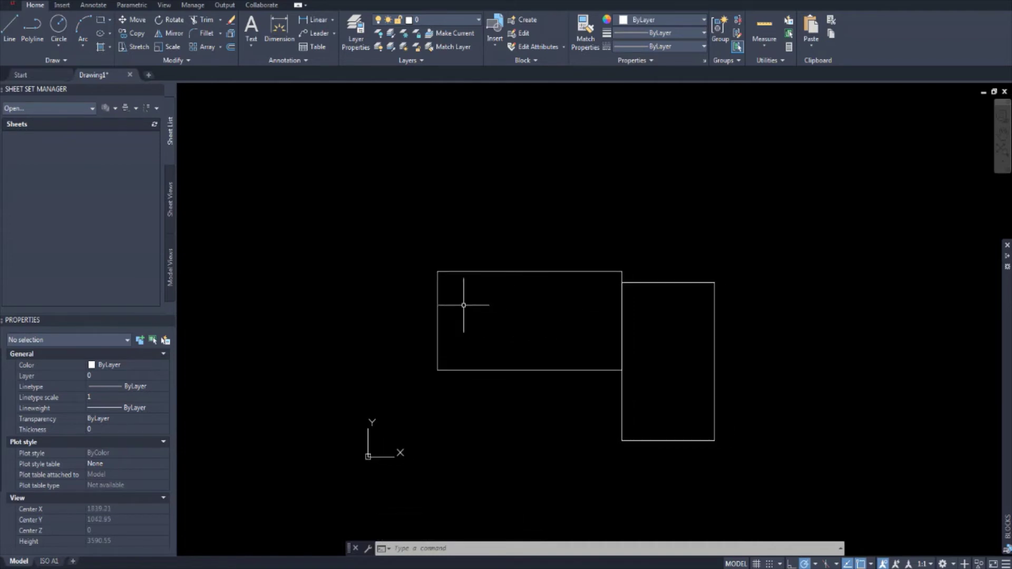
{"action": "left_click", "coordinate": [791, 473]}
{"action": "left_click", "coordinate": [394, 217]}
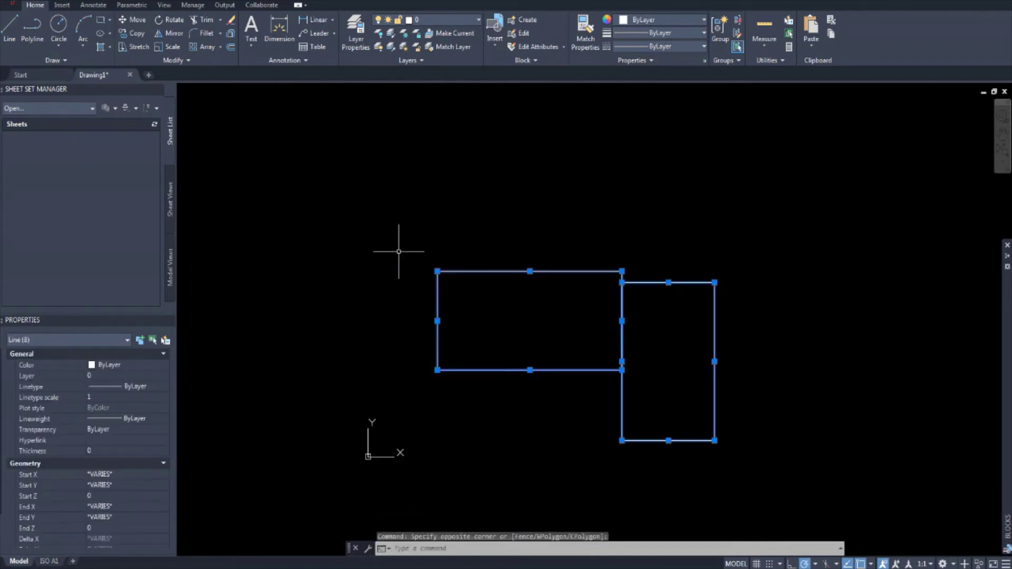
{"action": "type", "text": "m"}
{"action": "key", "text": "Return"}
{"action": "left_click", "coordinate": [672, 282]}
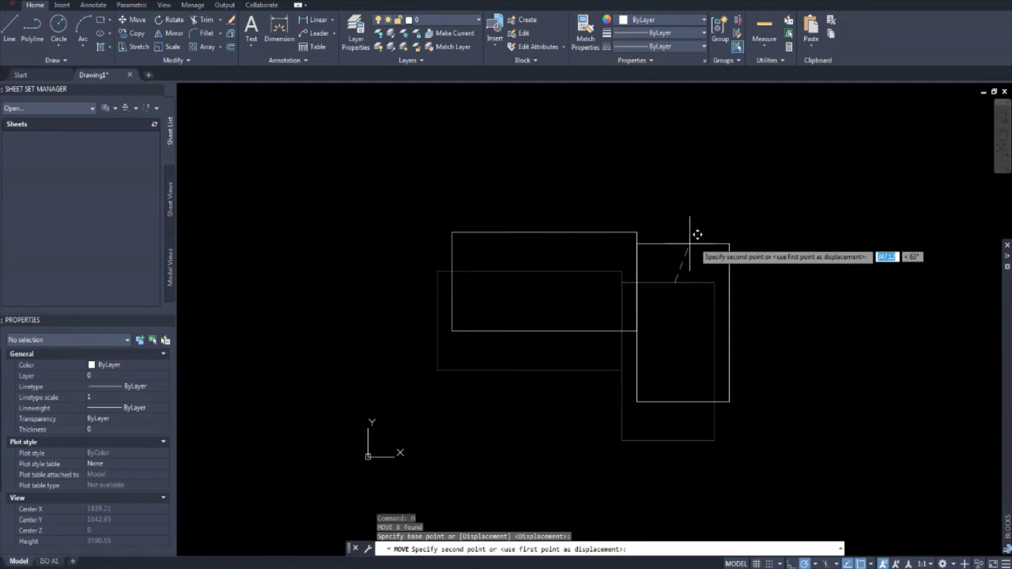
{"action": "key", "text": "Escape"}
{"action": "key", "text": "Escape"}
{"action": "scroll", "coordinate": [713, 203], "scroll_direction": "up", "scroll_amount": 4}
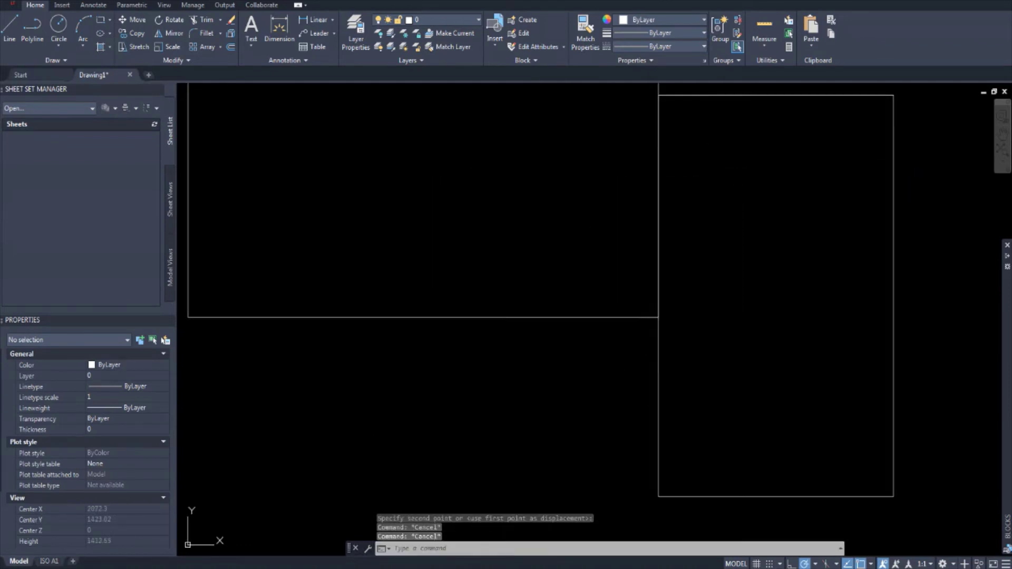
{"action": "scroll", "coordinate": [483, 295], "scroll_direction": "down", "scroll_amount": 2}
{"action": "mouse_move", "coordinate": [387, 272]}
{"action": "middle_mouse_down"}
{"action": "mouse_move", "coordinate": [411, 293]}
{"action": "mouse_move", "coordinate": [397, 288]}
{"action": "middle_mouse_up"}
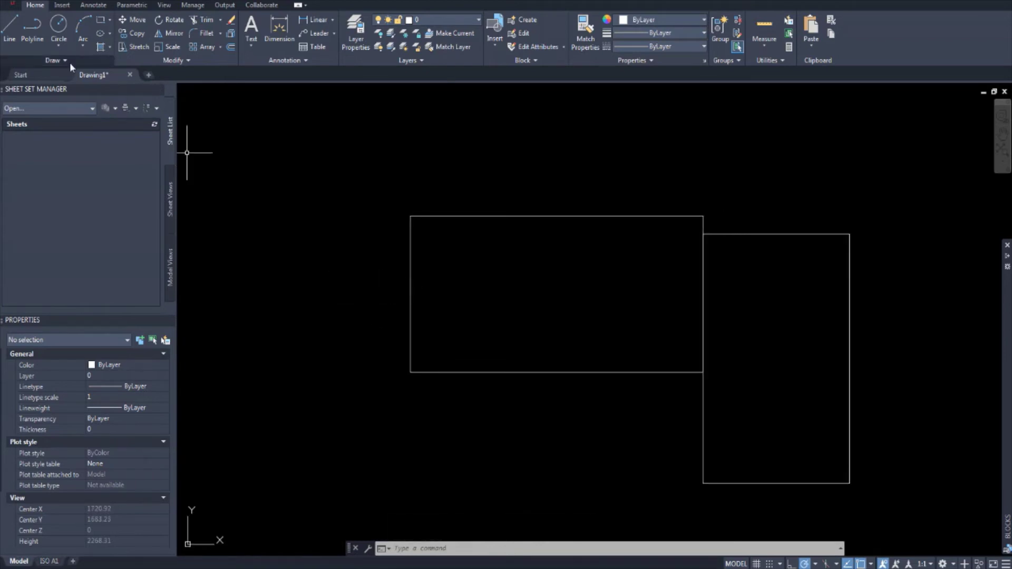
- Draw a 450 × 700 chest-of-drawers outline from the desk's lower-left corner
{"action": "left_click", "coordinate": [16, 38]}
{"action": "left_click", "coordinate": [410, 373]}
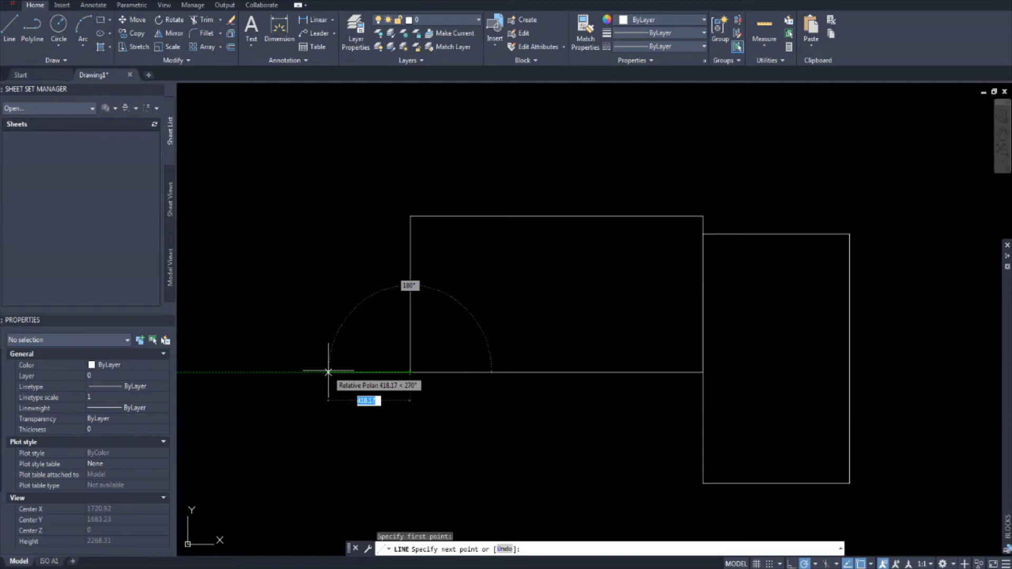
{"action": "type", "text": "450"}
{"action": "key", "text": "Return"}
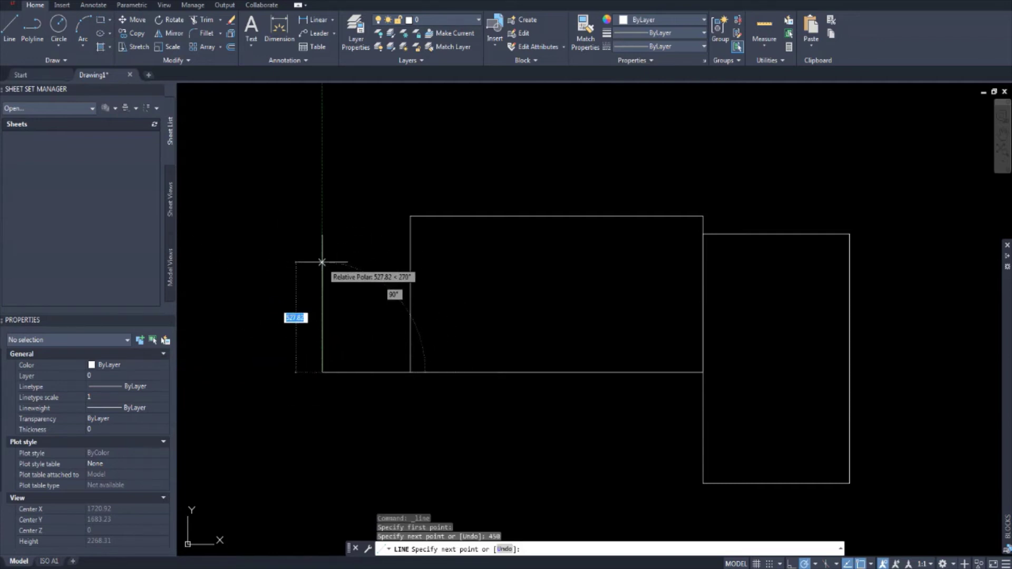
{"action": "type", "text": "700"}
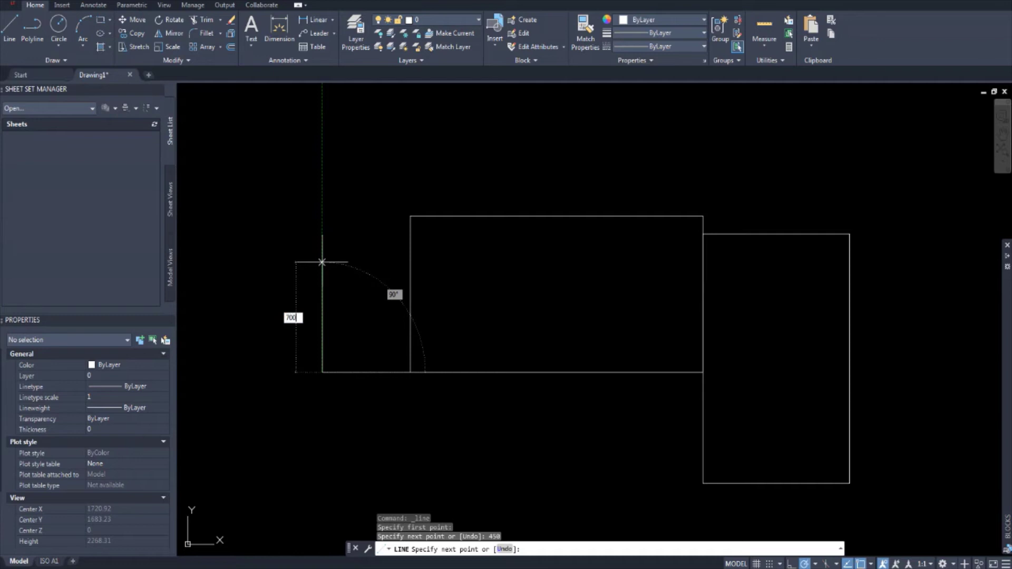
{"action": "key", "text": "Return"}
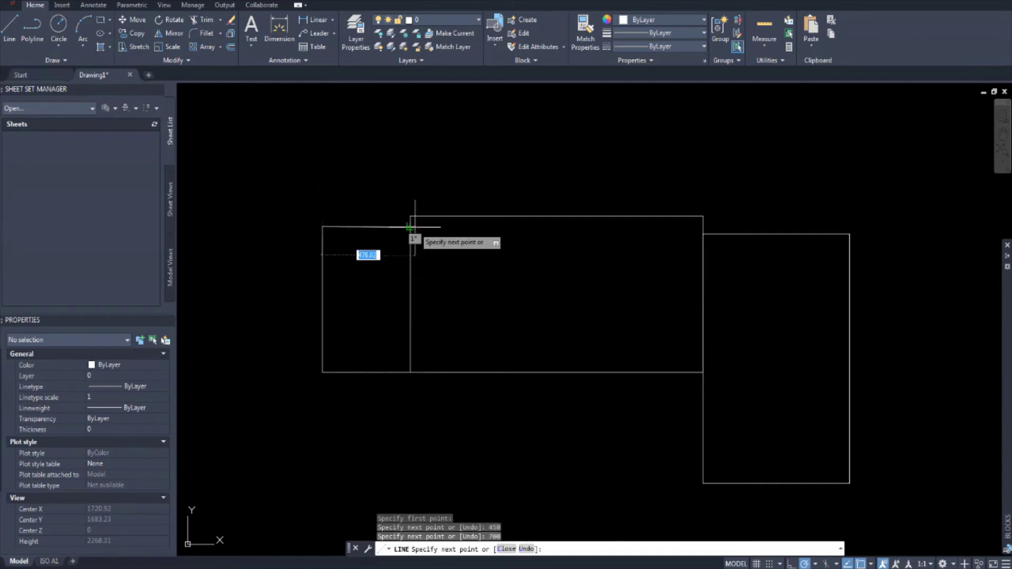
{"action": "left_click", "coordinate": [409, 227]}
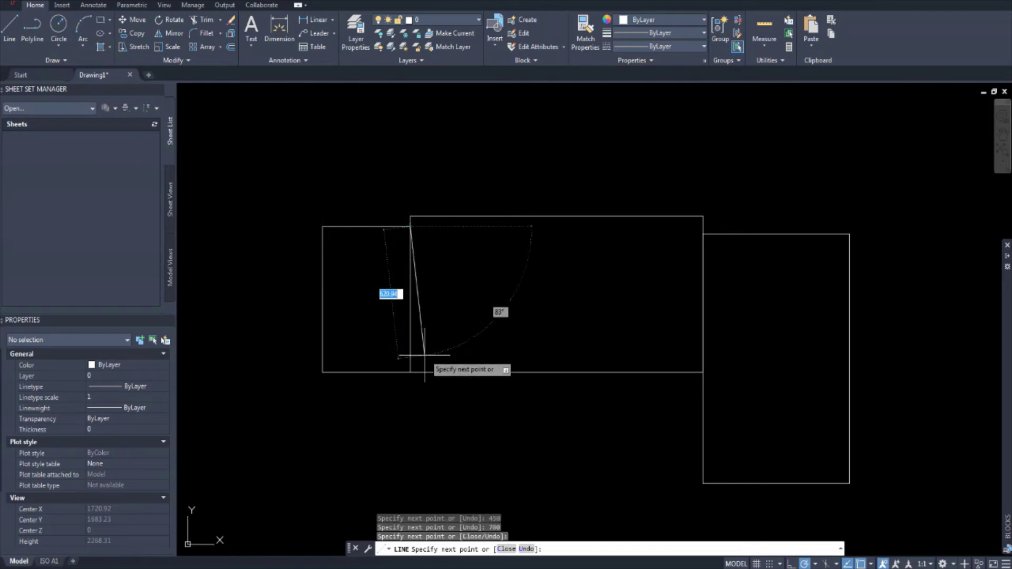
{"action": "left_click", "coordinate": [409, 372]}
{"action": "key", "text": "Escape"}
{"action": "key", "text": "Escape"}
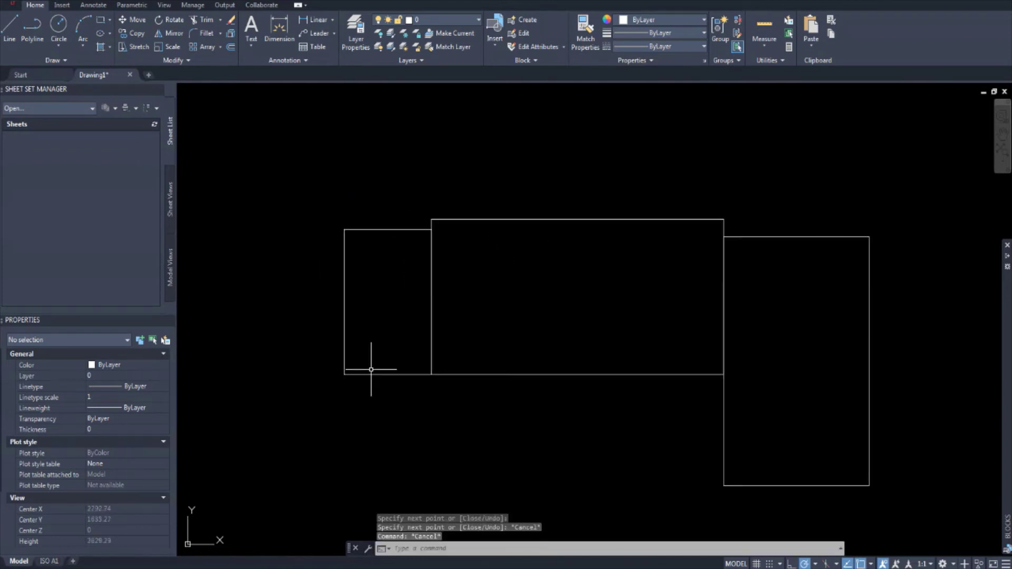
{"action": "scroll", "coordinate": [369, 362], "scroll_direction": "up", "scroll_amount": 2}
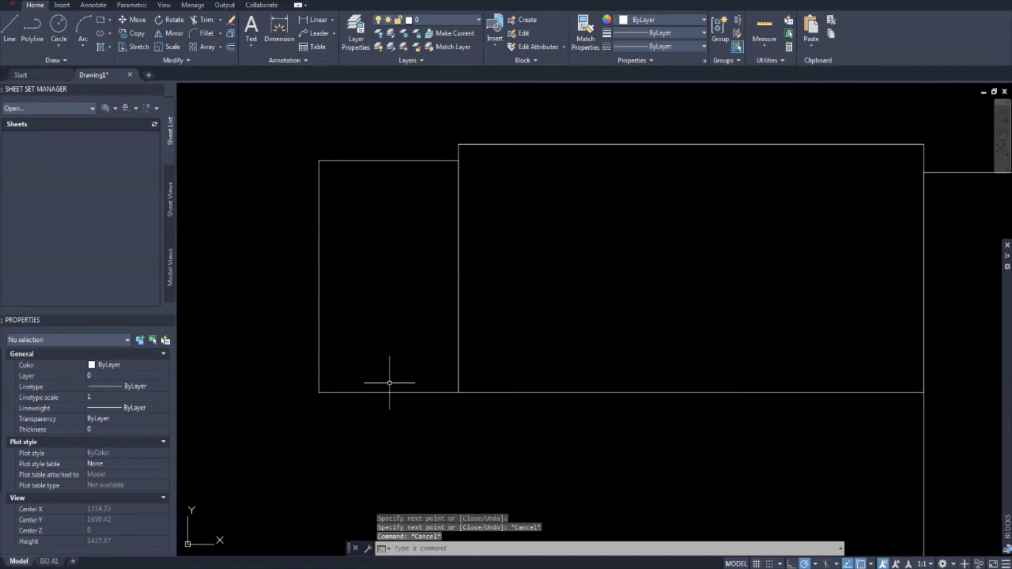
{"action": "scroll", "coordinate": [391, 383], "scroll_direction": "up", "scroll_amount": 3}
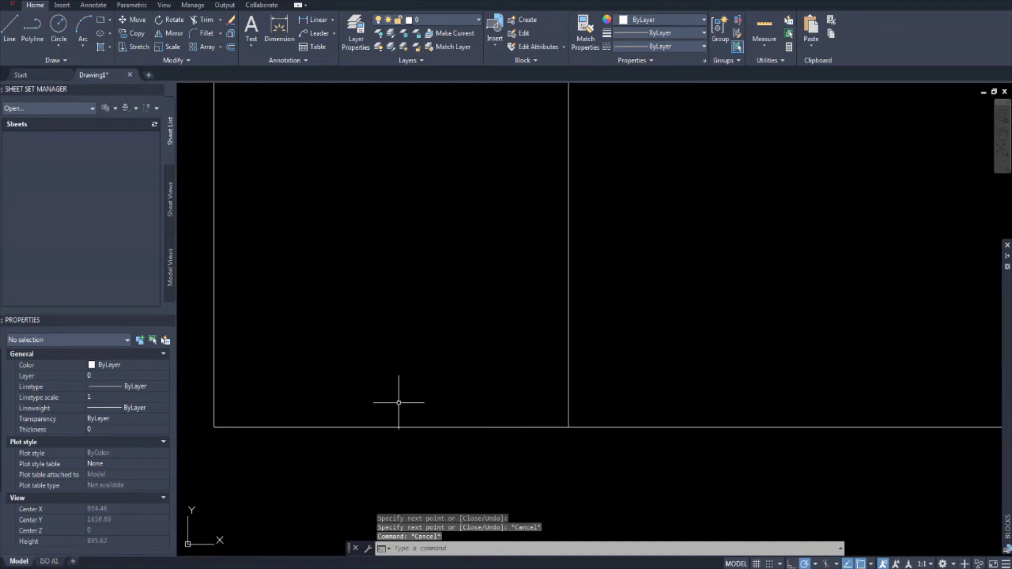
- Draw a vertical divider line starting on the chest's top edge
{"action": "left_click", "coordinate": [12, 28]}
{"action": "scroll", "coordinate": [317, 423], "scroll_direction": "up", "scroll_amount": 2}
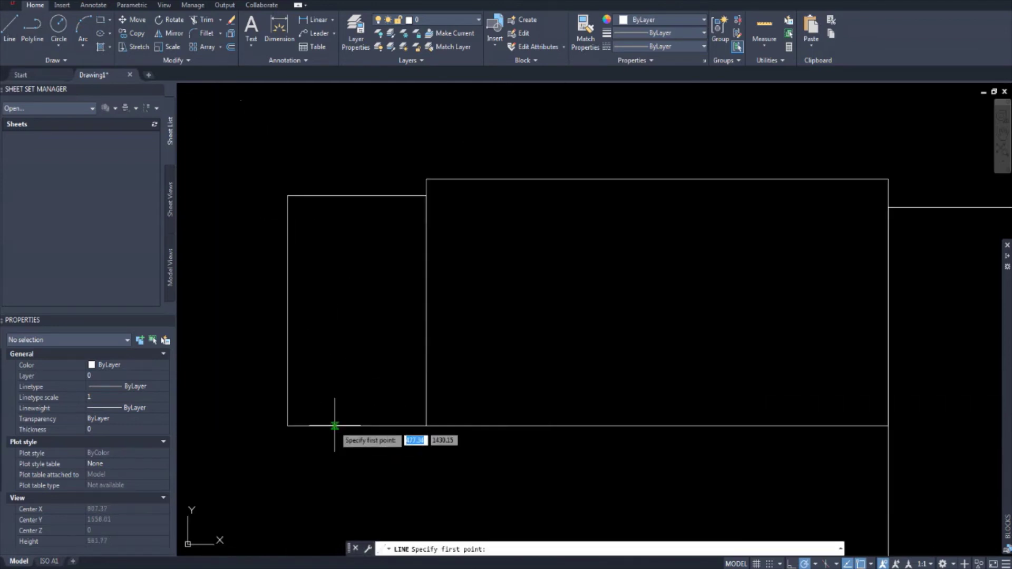
{"action": "left_click", "coordinate": [358, 195]}
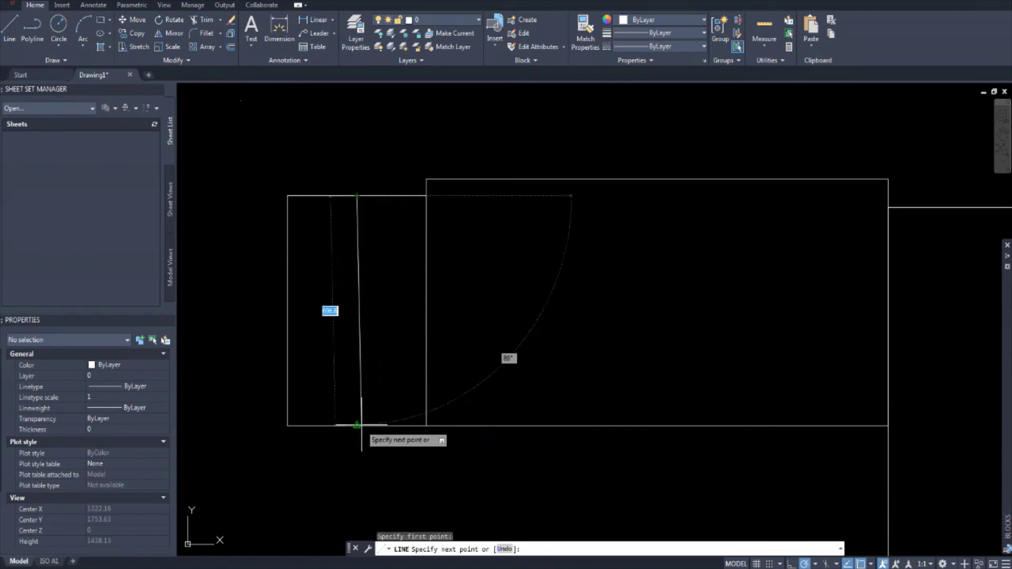
{"action": "key", "text": "Escape"}
{"action": "scroll", "coordinate": [370, 432], "scroll_direction": "up", "scroll_amount": 5}
{"action": "scroll", "coordinate": [396, 396], "scroll_direction": "down", "scroll_amount": 4}
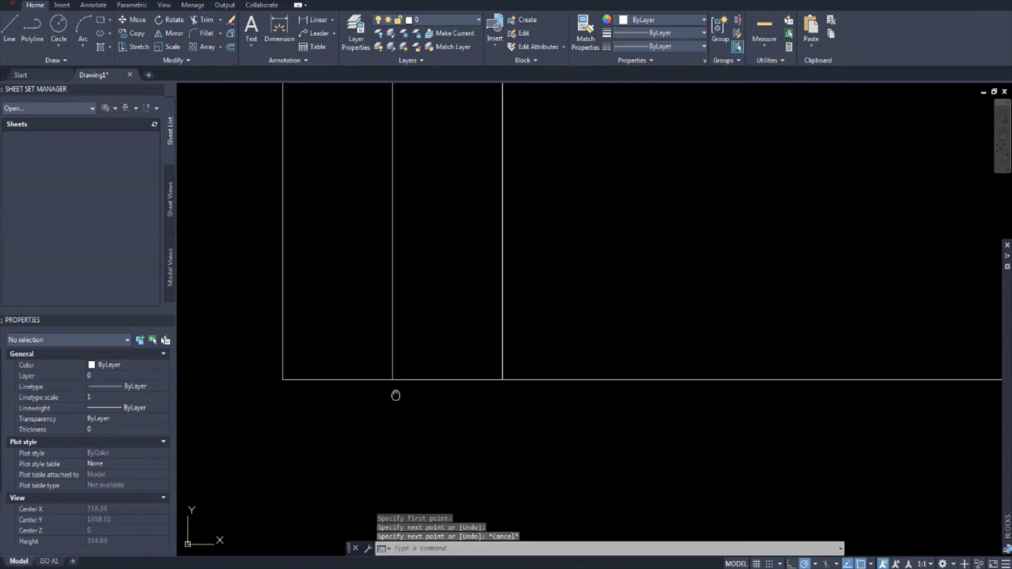
- Draw a short vertical tick, about 11 units, below the chest's bottom edge and select it
{"action": "left_click", "coordinate": [10, 34]}
{"action": "scroll", "coordinate": [379, 390], "scroll_direction": "up", "scroll_amount": 4}
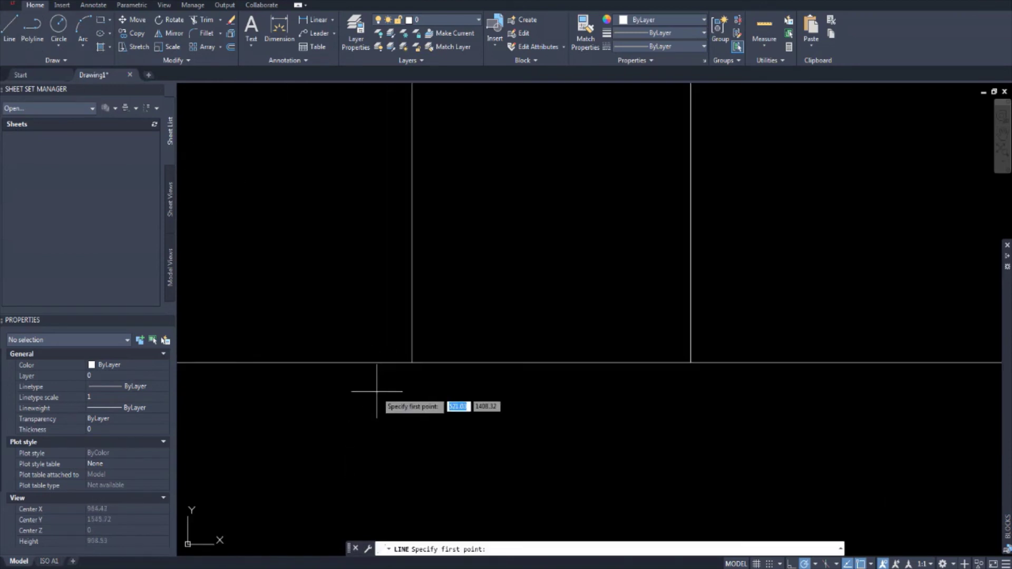
{"action": "left_click", "coordinate": [329, 364]}
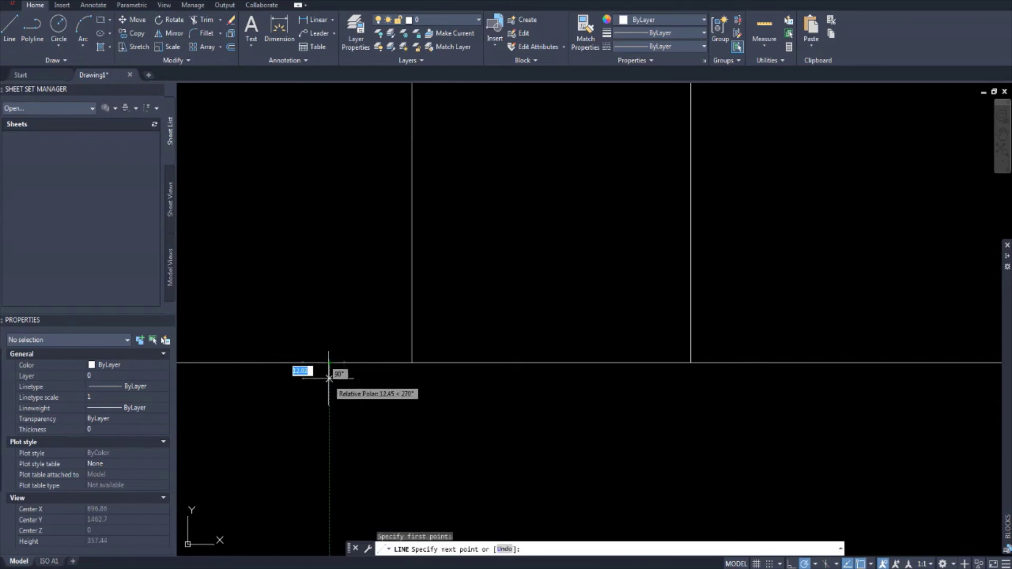
{"action": "key", "text": "Escape"}
{"action": "key", "text": "Escape"}
{"action": "key", "text": "Escape"}
{"action": "scroll", "coordinate": [352, 395], "scroll_direction": "down", "scroll_amount": 2}
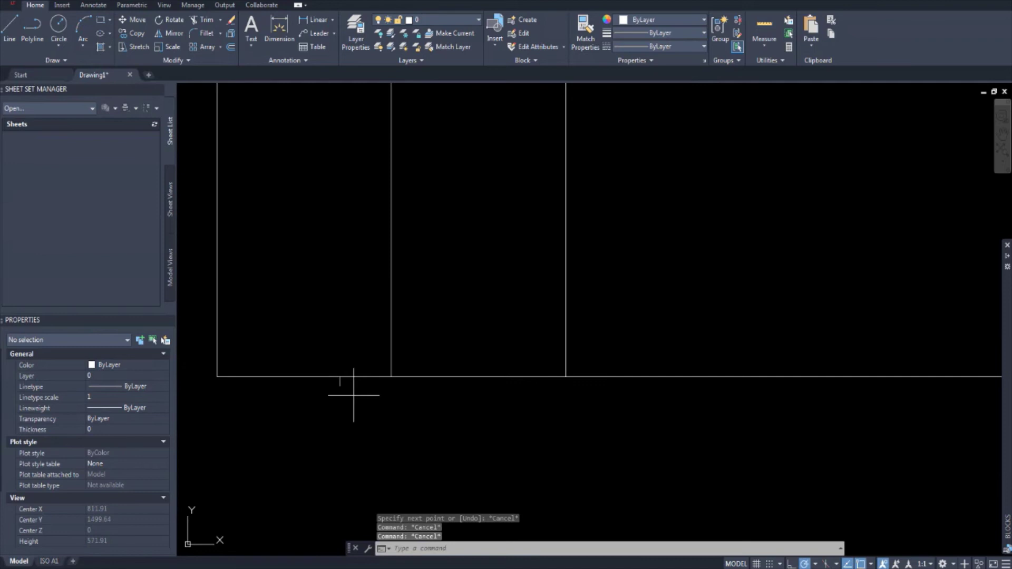
{"action": "left_click", "coordinate": [335, 384]}
- Select the short tick and start a mirror along the divider, then cancel it
{"action": "left_click", "coordinate": [341, 397]}
{"action": "middle_click_drag", "start_coordinate": [341, 396], "coordinate": [336, 414]}
{"action": "type", "text": "MI"}
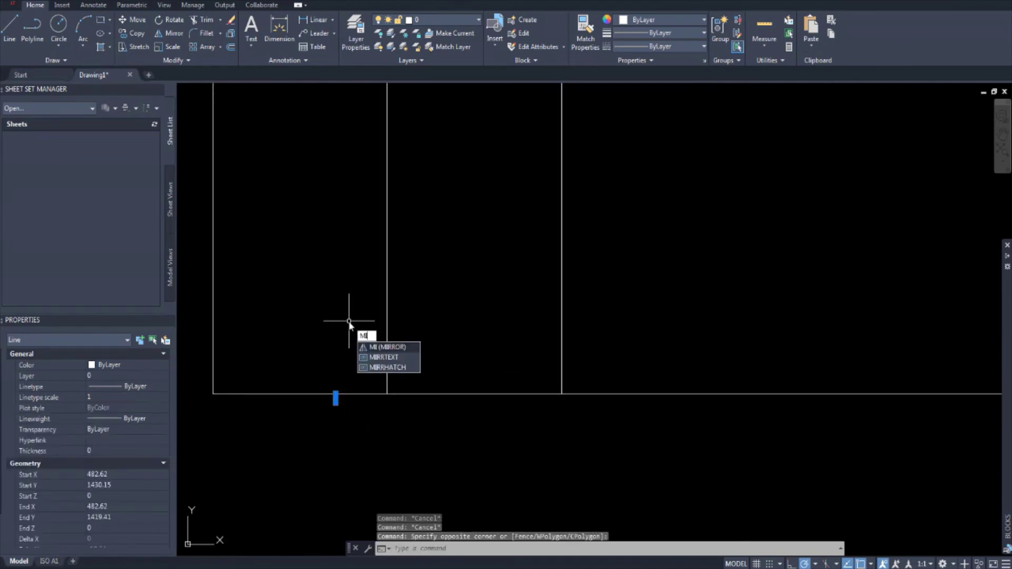
{"action": "key", "text": "Return"}
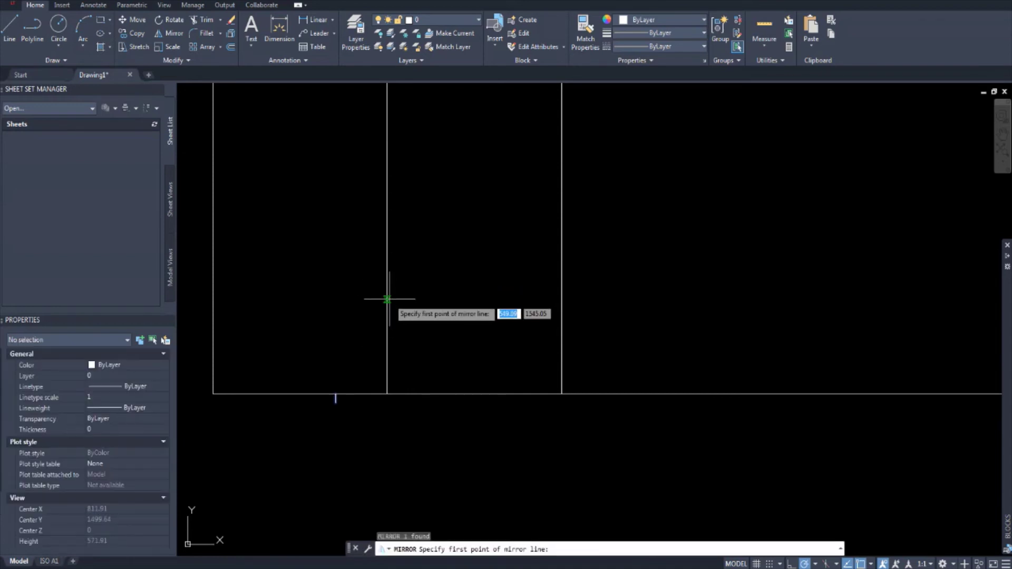
{"action": "middle_click_drag", "start_coordinate": [396, 345], "coordinate": [403, 342]}
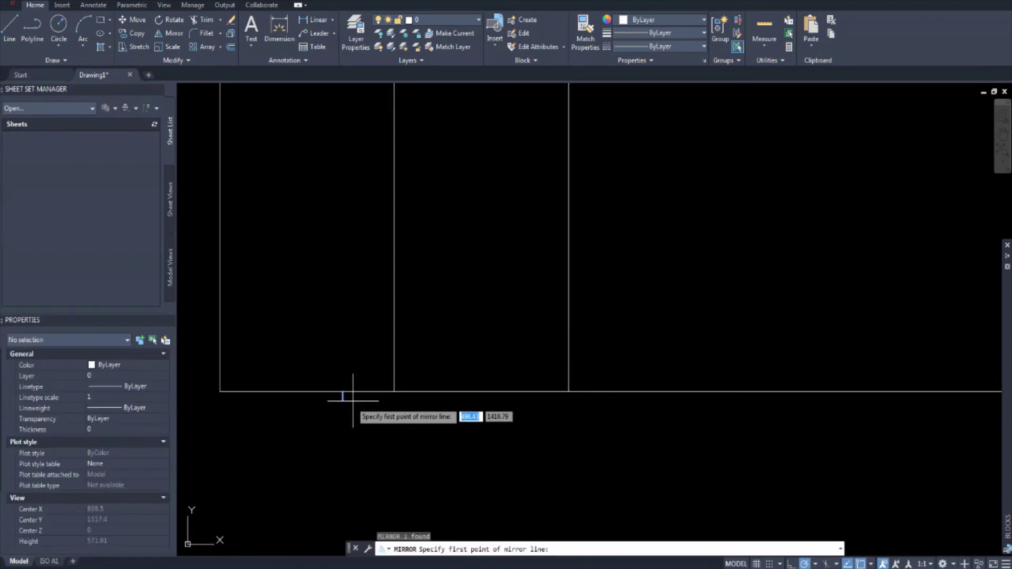
{"action": "scroll", "coordinate": [348, 401], "scroll_direction": "up", "scroll_amount": 2}
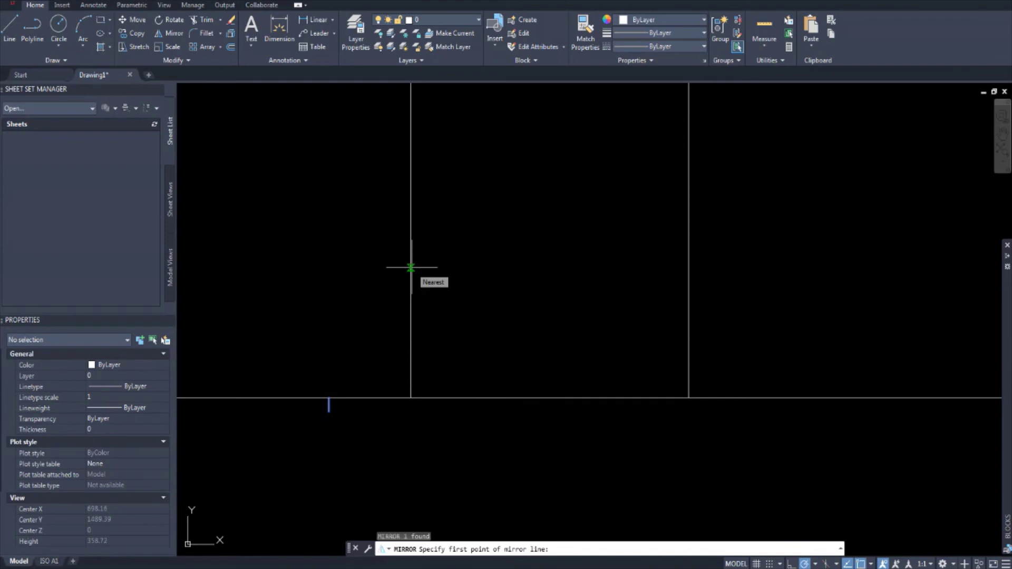
{"action": "left_click", "coordinate": [409, 250]}
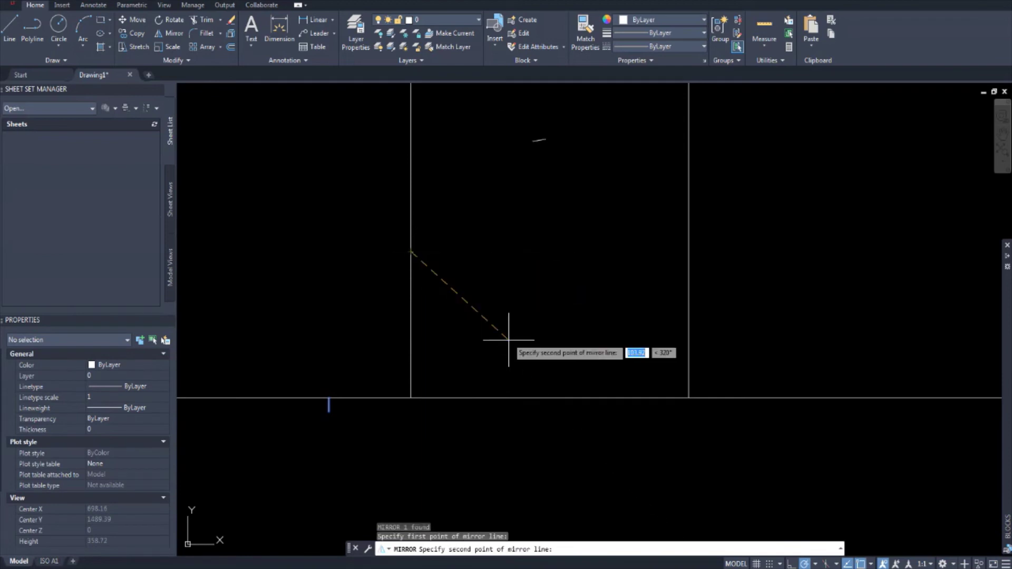
{"action": "left_click", "coordinate": [409, 362]}
{"action": "key", "text": "Escape"}
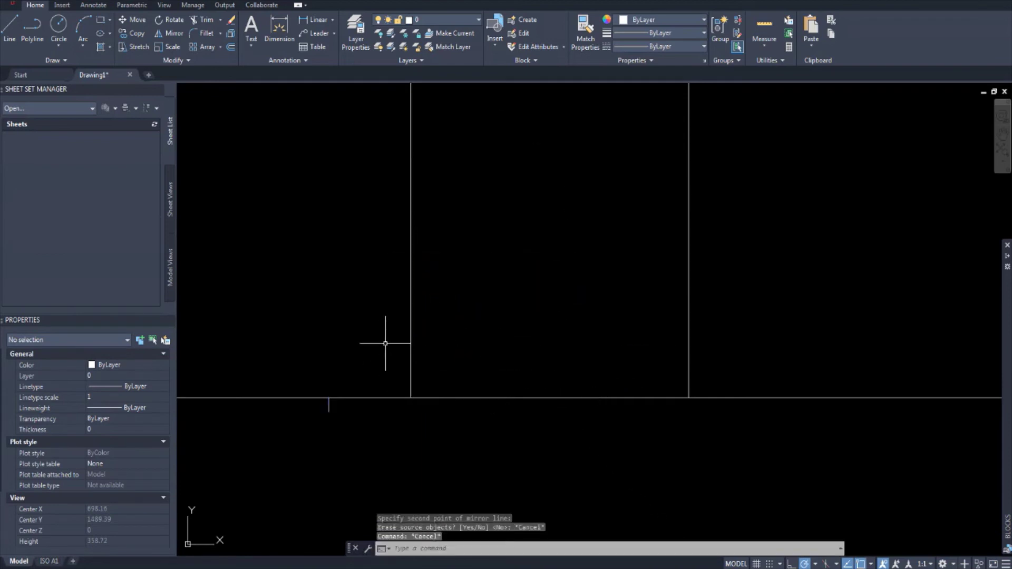
{"action": "middle_click_drag", "start_coordinate": [406, 344], "coordinate": [419, 358]}
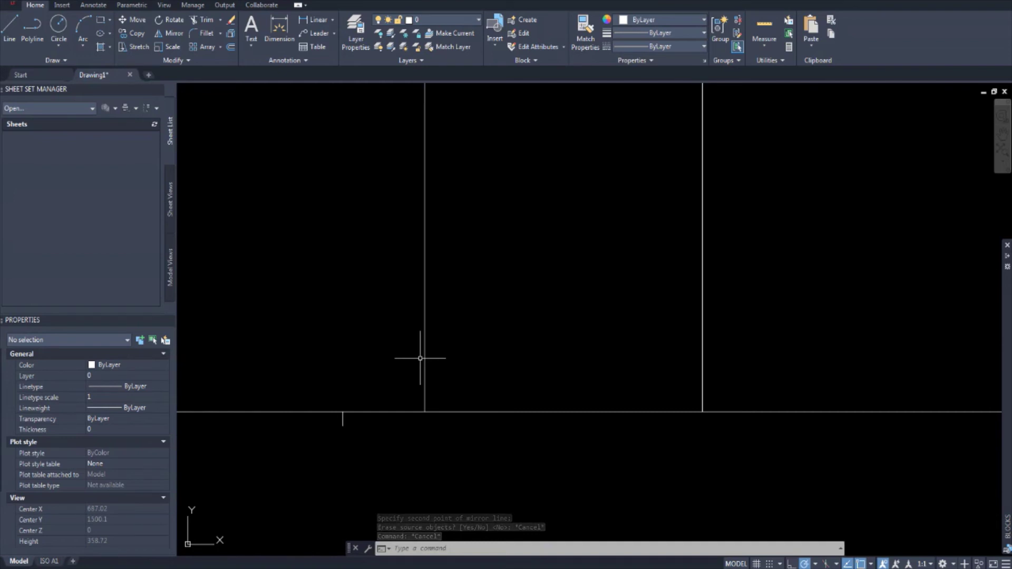
- Mirror the tick across the vertical divider line, keeping the original
{"action": "key", "text": "Escape"}
{"action": "key", "text": "Escape"}
{"action": "left_click", "coordinate": [395, 452]}
{"action": "left_click", "coordinate": [339, 414]}
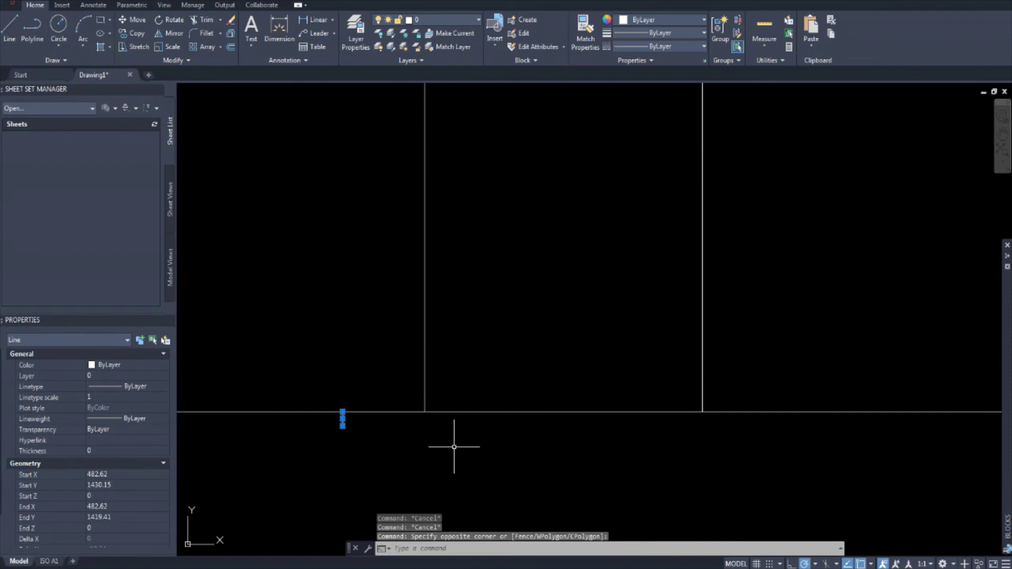
{"action": "left_click", "coordinate": [475, 473]}
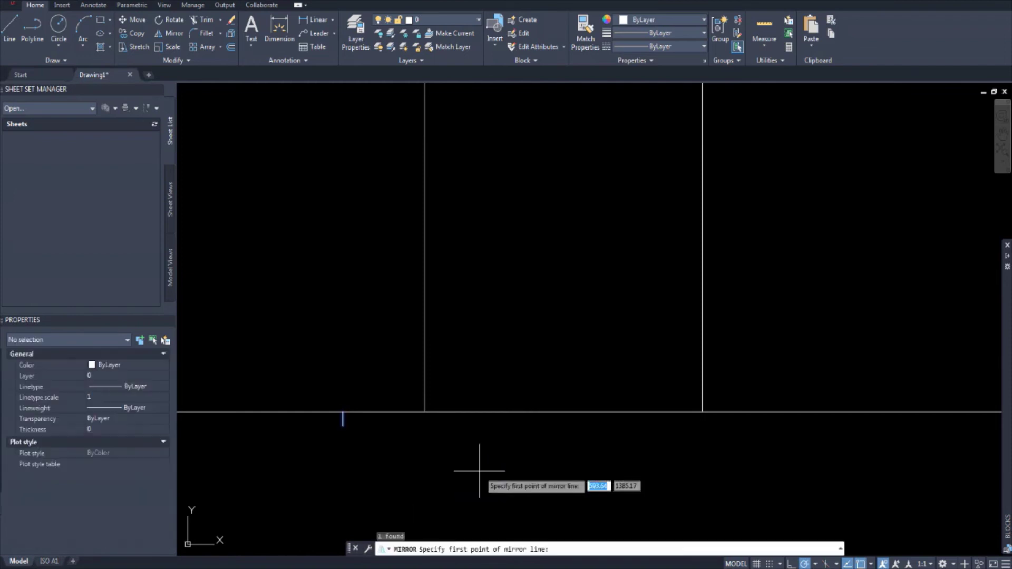
{"action": "left_click", "coordinate": [425, 241]}
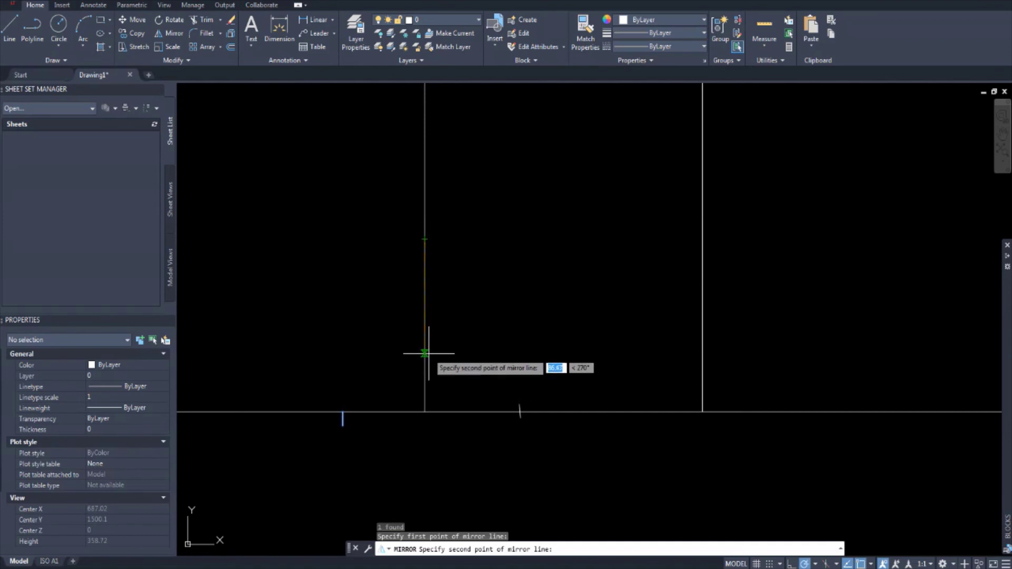
{"action": "left_click", "coordinate": [424, 412]}
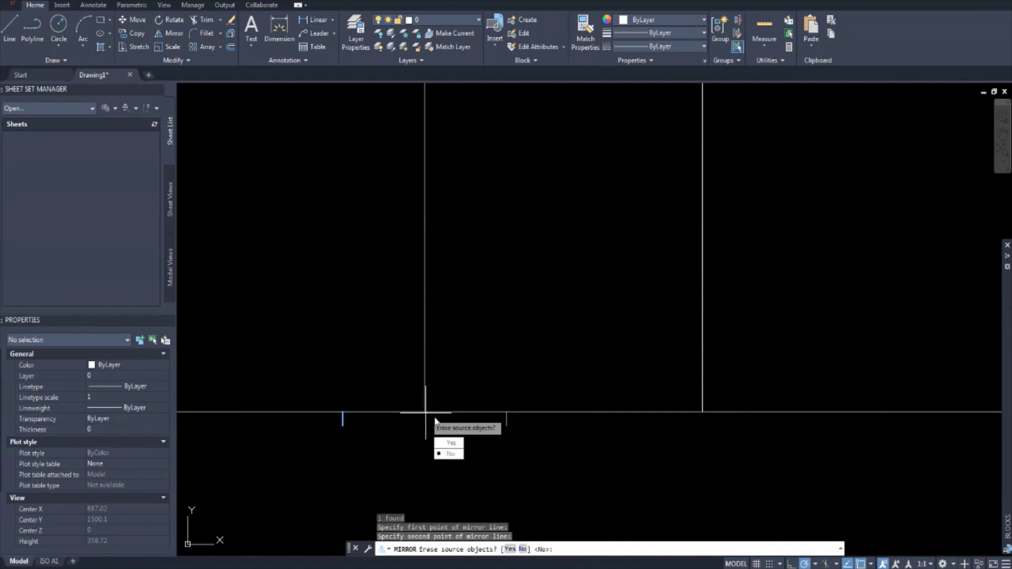
{"action": "left_click", "coordinate": [456, 456]}
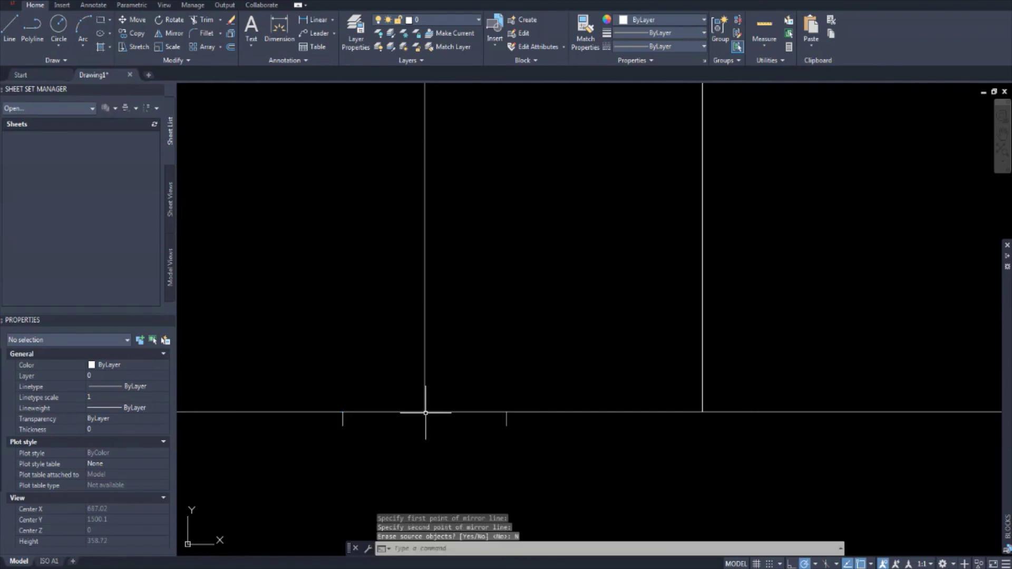
{"action": "middle_click_drag", "start_coordinate": [460, 357], "coordinate": [474, 368]}
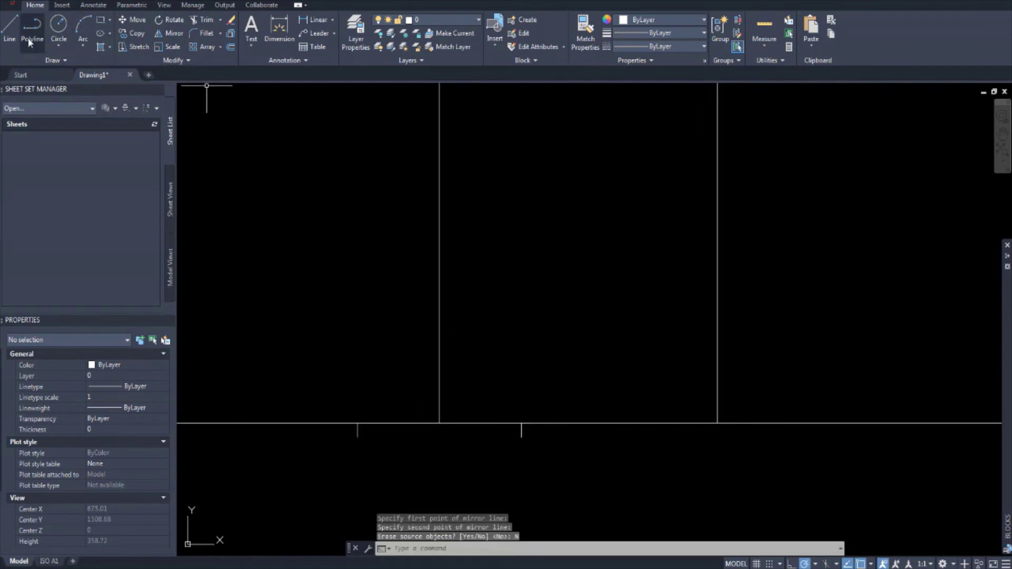
- Start a three-point arc from the left tick to the right tick, then cancel the misshapen arc
{"action": "left_click", "coordinate": [10, 30]}
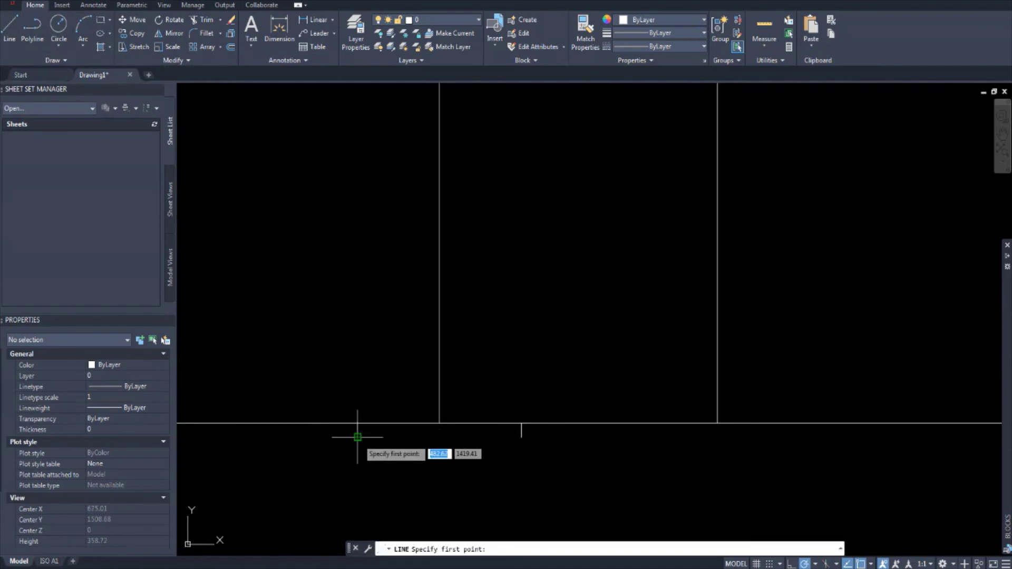
{"action": "left_click", "coordinate": [87, 19]}
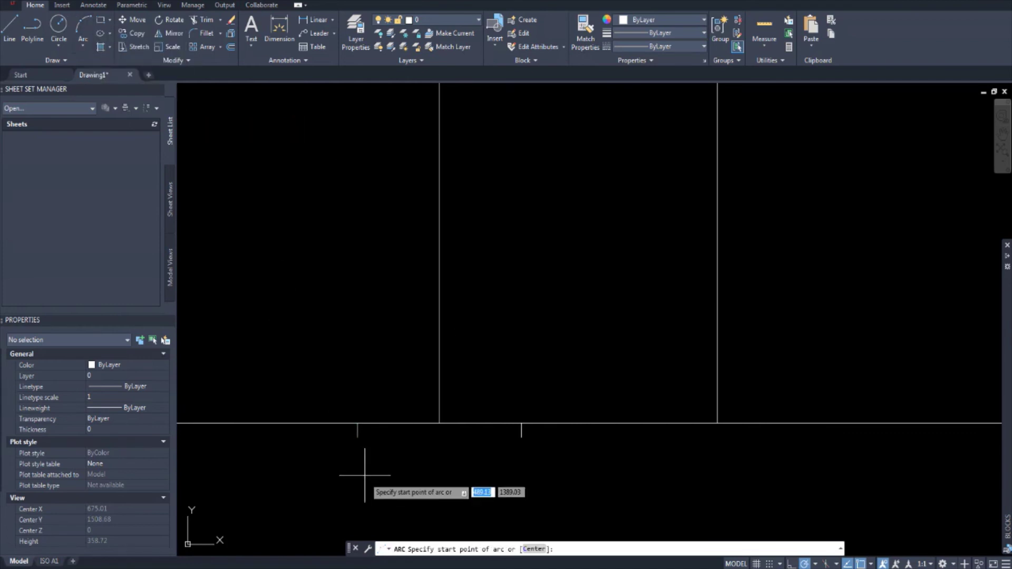
{"action": "left_click", "coordinate": [358, 437]}
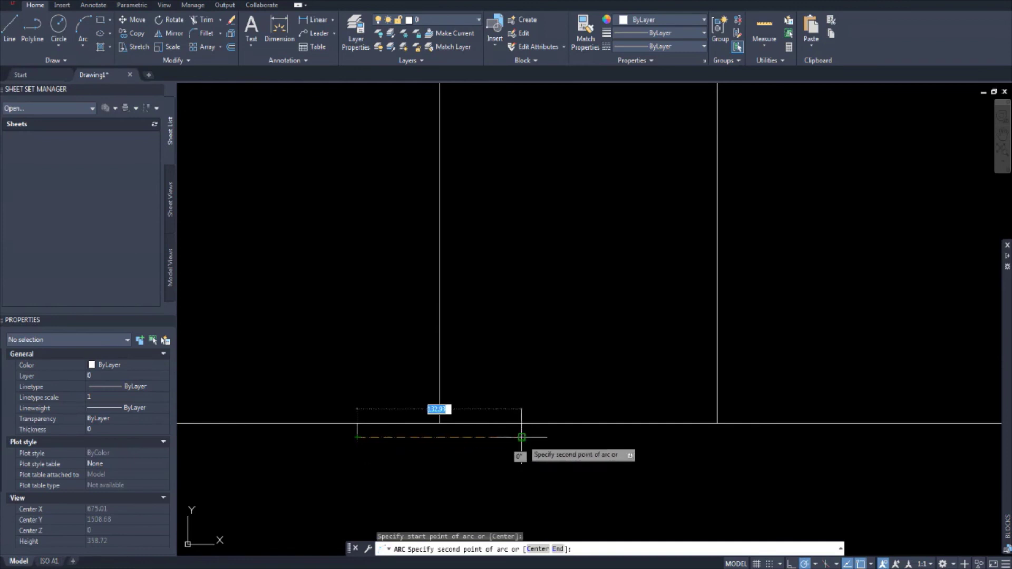
{"action": "left_click", "coordinate": [521, 437]}
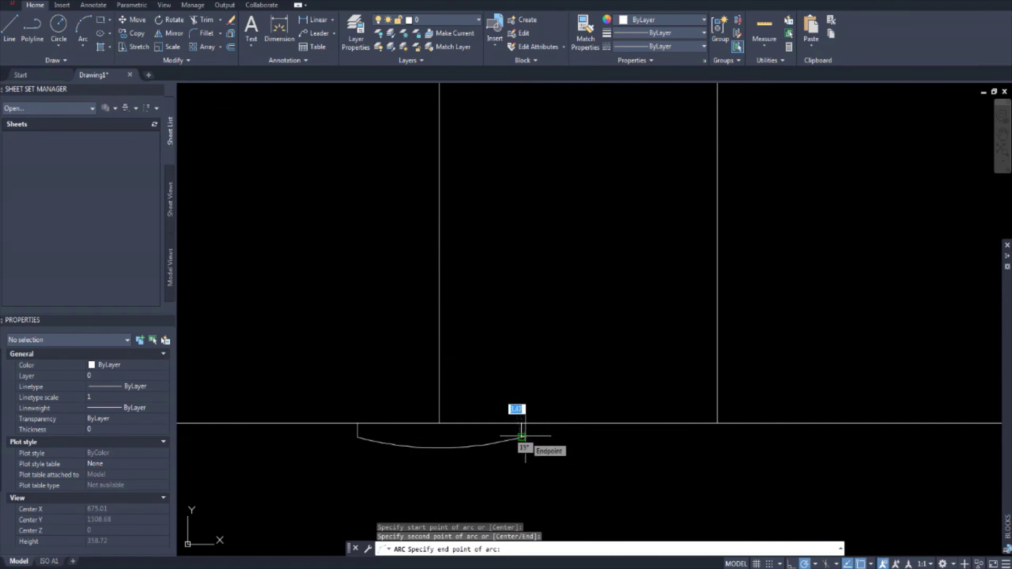
{"action": "key", "text": "Escape"}
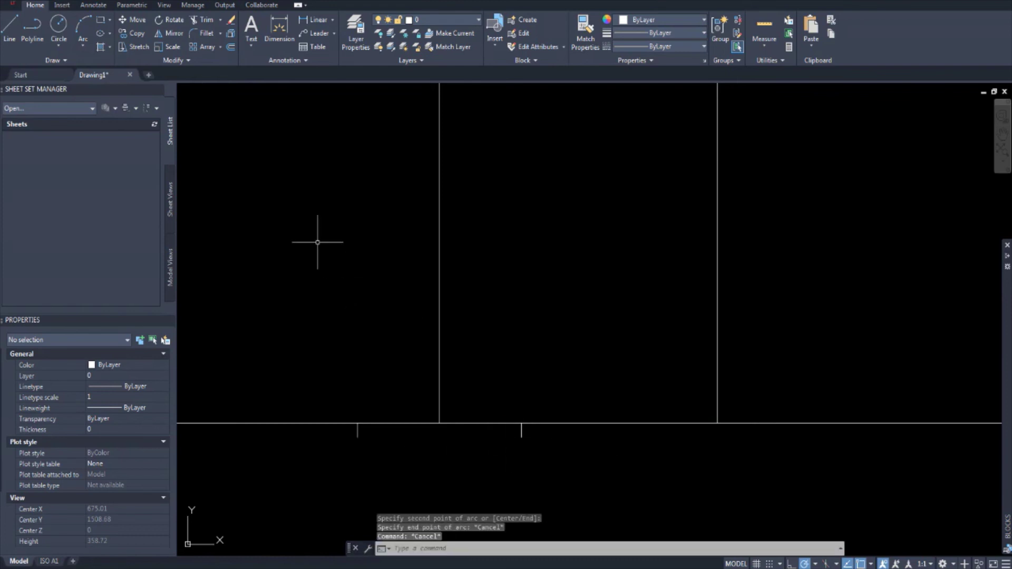
- Draw a shallow three-point handle arc from the left tick's end past the right tick
{"action": "left_click", "coordinate": [83, 31]}
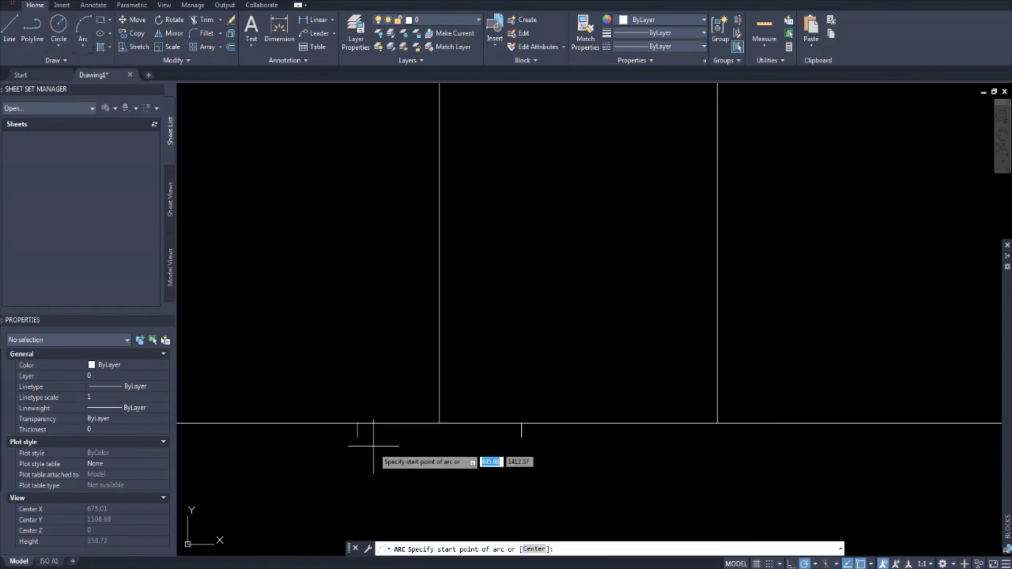
{"action": "left_click", "coordinate": [358, 437]}
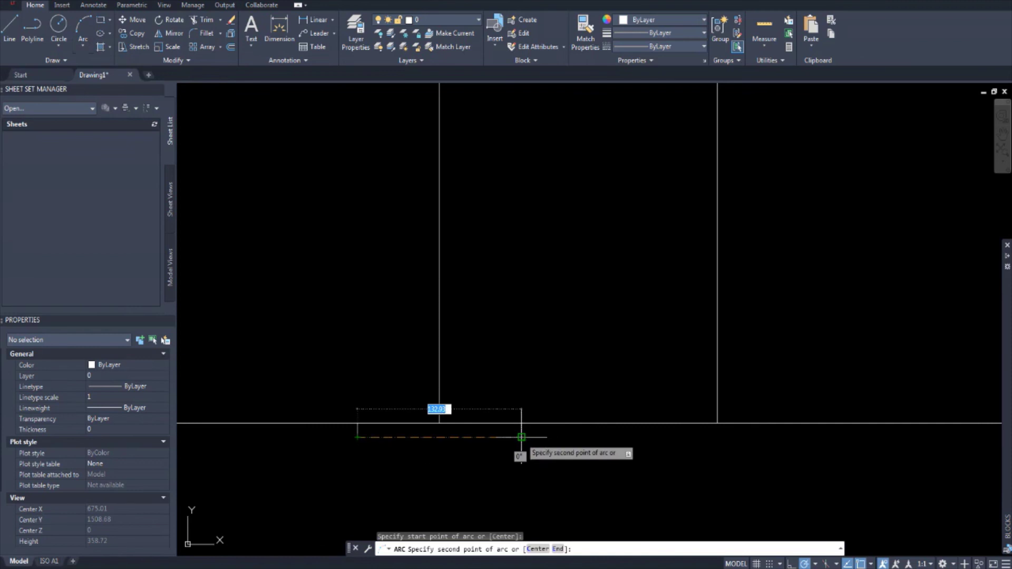
{"action": "left_click", "coordinate": [521, 436]}
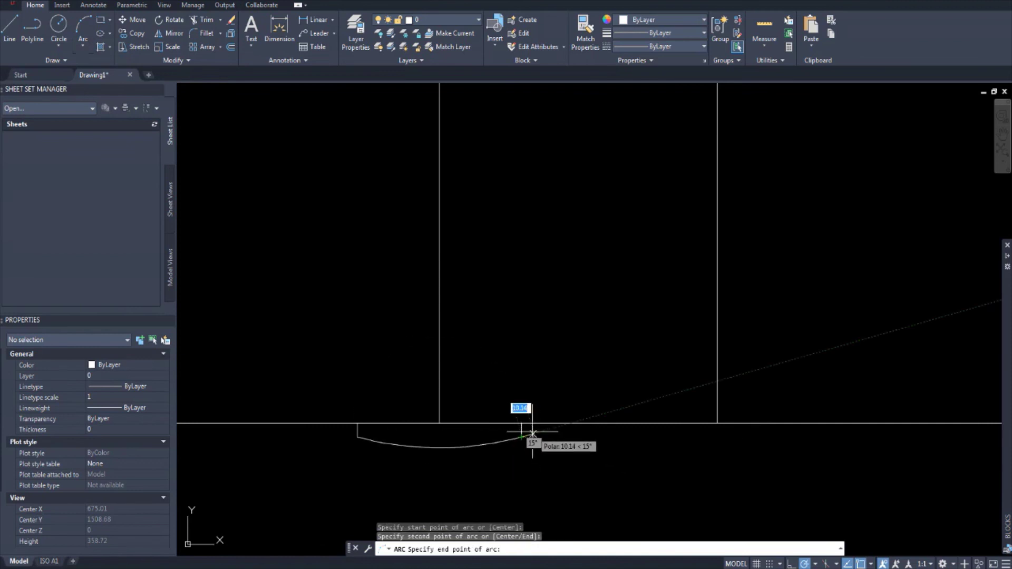
{"action": "left_click", "coordinate": [531, 433]}
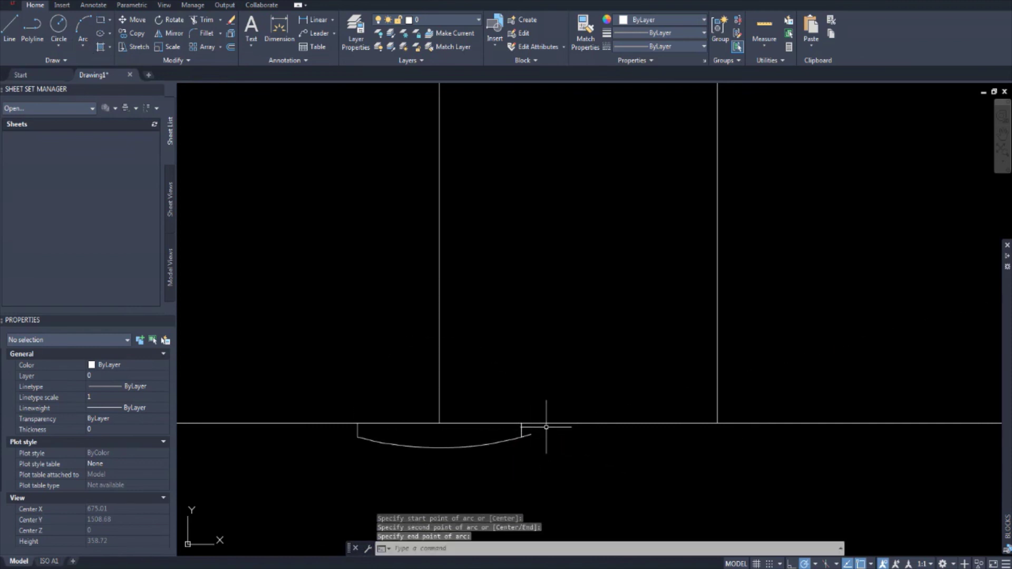
{"action": "key", "text": "Return"}
{"action": "key", "text": "Escape"}
{"action": "key", "text": "Escape"}
{"action": "key", "text": "Escape"}
{"action": "key", "text": "Escape"}
{"action": "scroll", "coordinate": [515, 459], "scroll_direction": "up", "scroll_amount": 2}
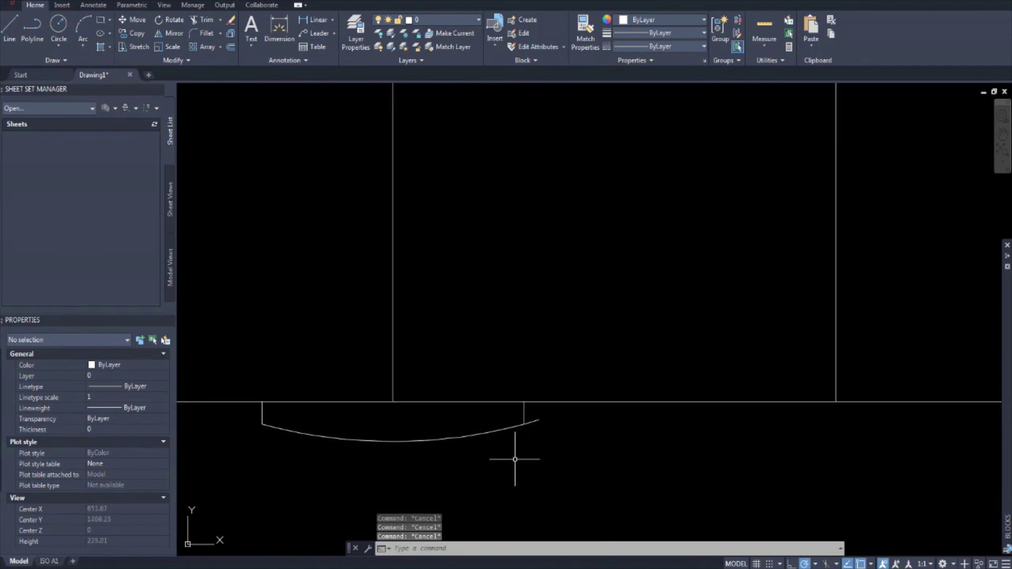
{"action": "type", "text": "r"}
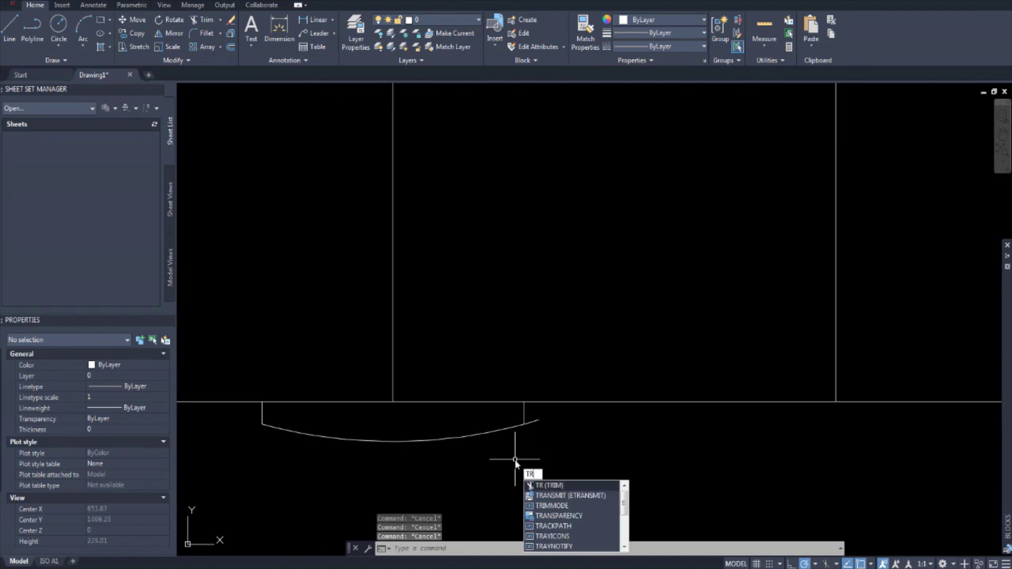
- Cancel a trim, then crossing-select and delete the chest's vertical divider
{"action": "key", "text": "Return"}
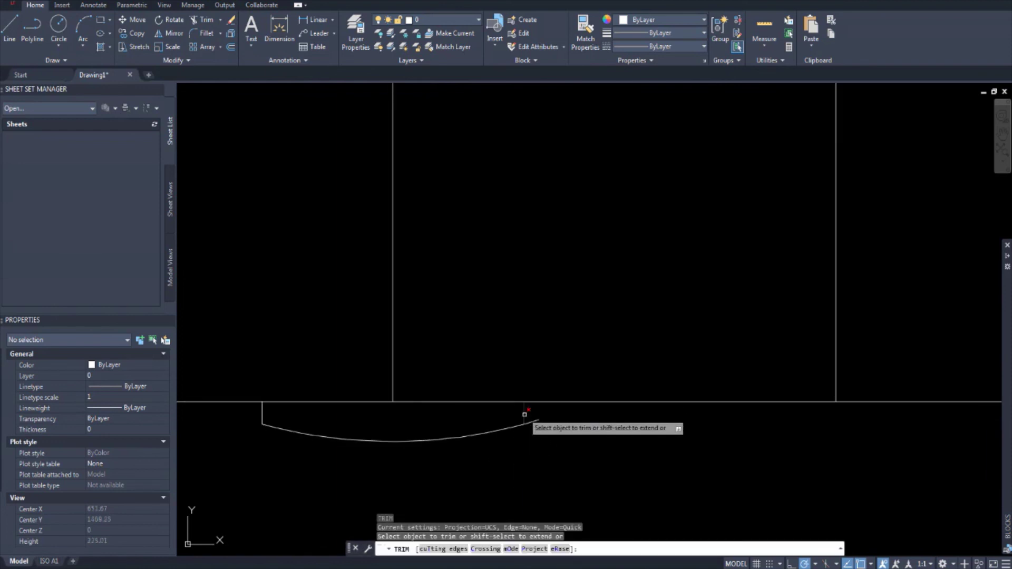
{"action": "key", "text": "Escape"}
{"action": "scroll", "coordinate": [527, 447], "scroll_direction": "down", "scroll_amount": 3}
{"action": "left_click_drag", "start_coordinate": [485, 412], "coordinate": [468, 323]}
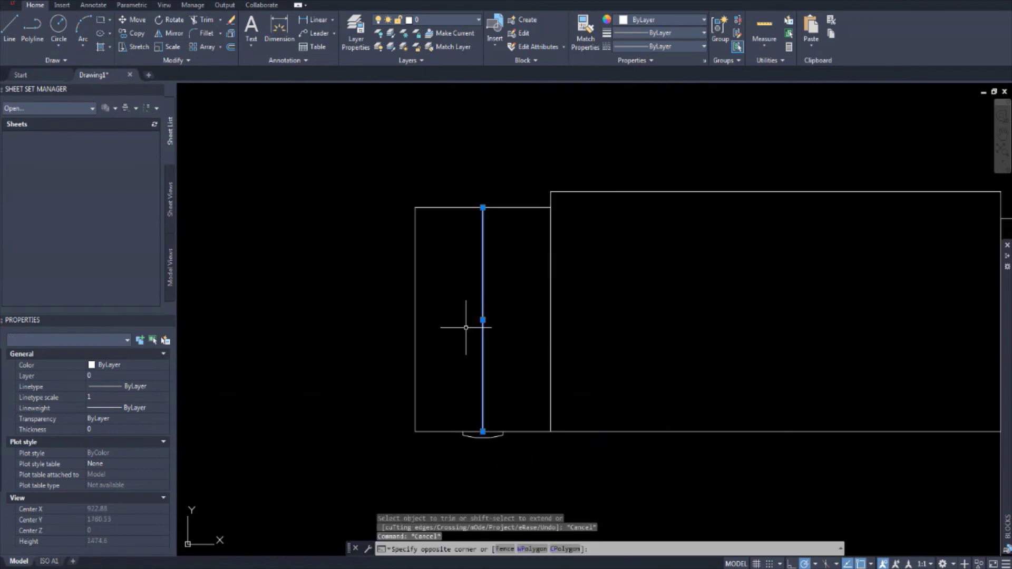
{"action": "key", "text": "Delete"}
{"action": "scroll", "coordinate": [466, 327], "scroll_direction": "down", "scroll_amount": 4}
{"action": "mouse_move", "coordinate": [466, 326]}
{"action": "middle_mouse_down"}
{"action": "mouse_move", "coordinate": [481, 354]}
{"action": "mouse_move", "coordinate": [444, 319]}
{"action": "middle_mouse_up"}
{"action": "scroll", "coordinate": [480, 355], "scroll_direction": "up", "scroll_amount": 2}
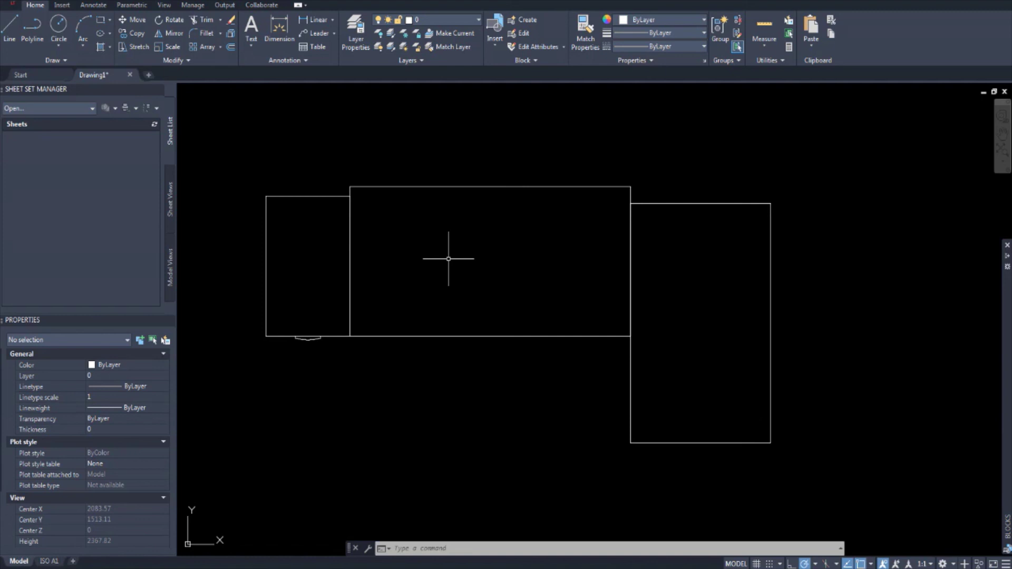
{"action": "scroll", "coordinate": [449, 259], "scroll_direction": "down", "scroll_amount": 3}
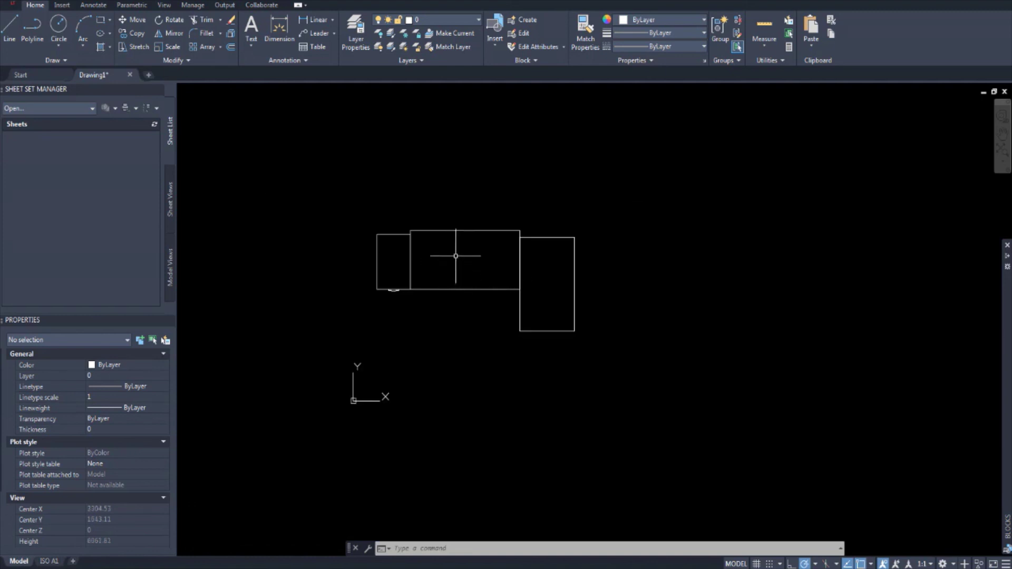
{"action": "scroll", "coordinate": [457, 256], "scroll_direction": "up", "scroll_amount": 2}
{"action": "middle_click_drag", "start_coordinate": [455, 255], "coordinate": [429, 277]}
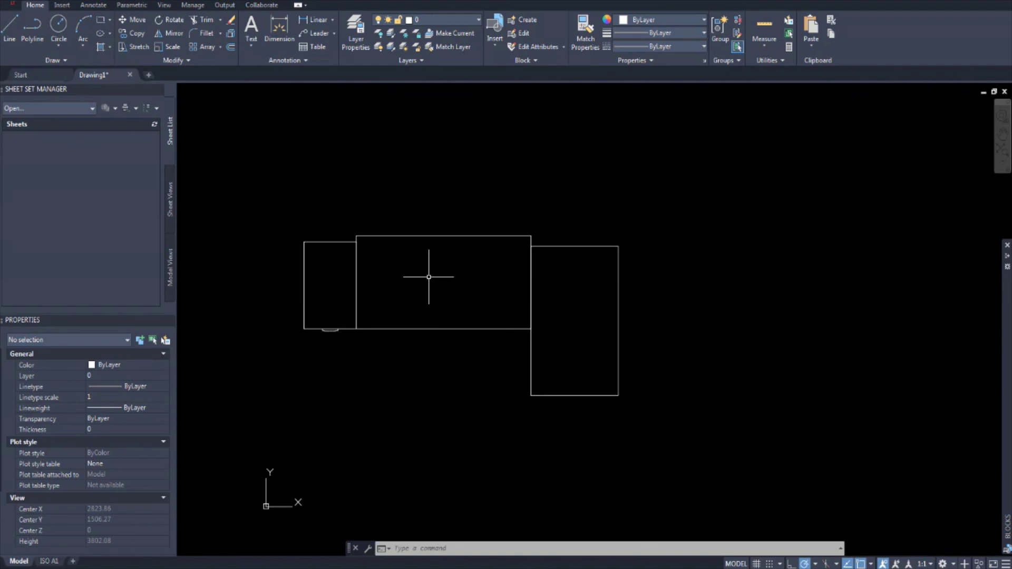